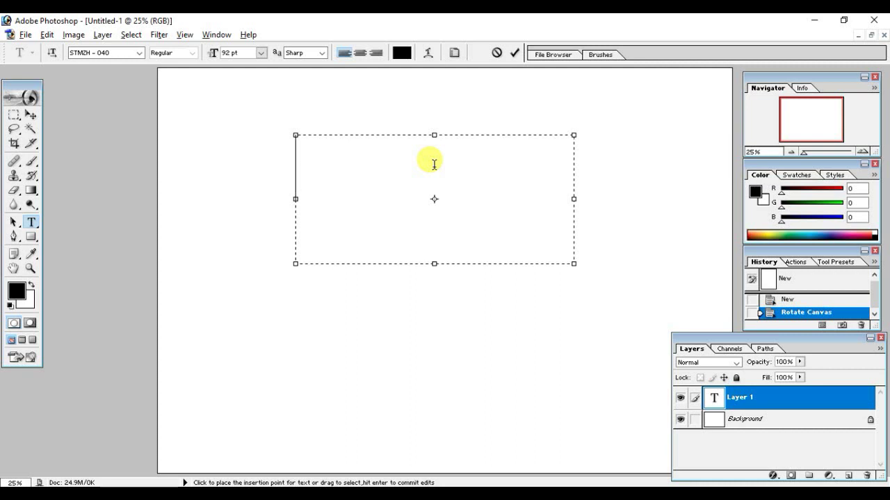
Type தமிழ், then cycle it through several STMZH fonts, ending on a thin script style.
{"action": "type", "text": "தமிழ்"}
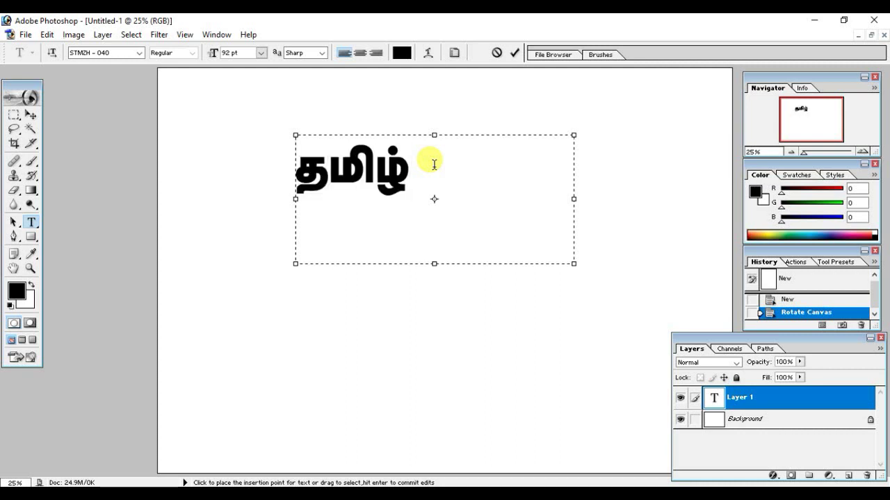
{"action": "left_click_drag", "start_coordinate": [434, 164], "coordinate": [278, 174]}
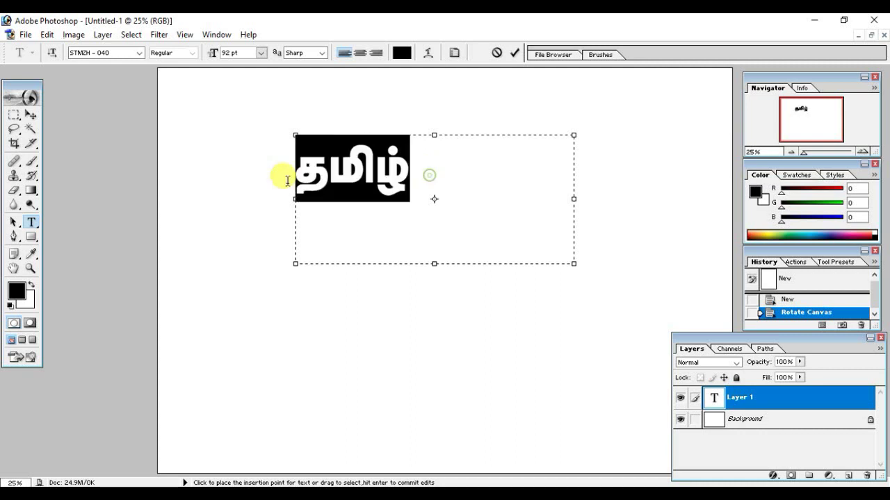
{"action": "key", "text": "Down"}
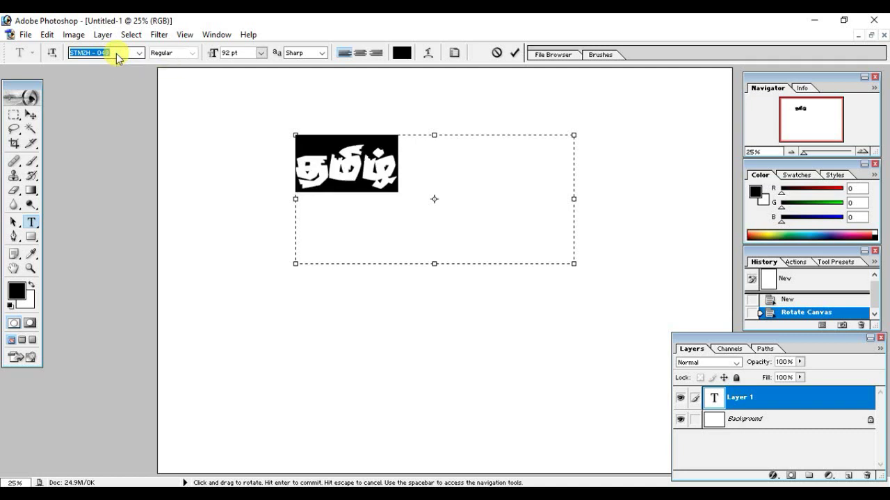
{"action": "key", "text": "Down"}
{"action": "key", "text": "Down"}
{"action": "key", "text": "Down"}
{"action": "key", "text": "Down"}
{"action": "key", "text": "Down"}
{"action": "key", "text": "Down"}
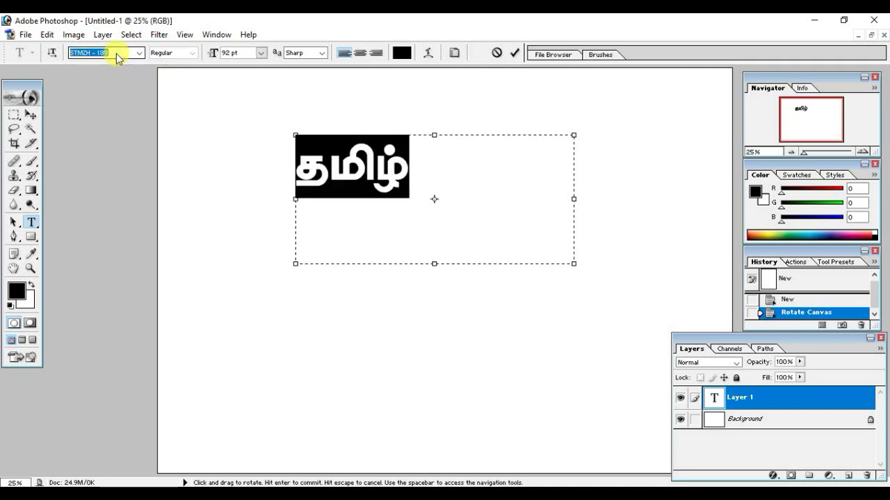
{"action": "key", "text": "Down"}
{"action": "key", "text": "Down"}
{"action": "key", "text": "Up"}
{"action": "key", "text": "Up"}
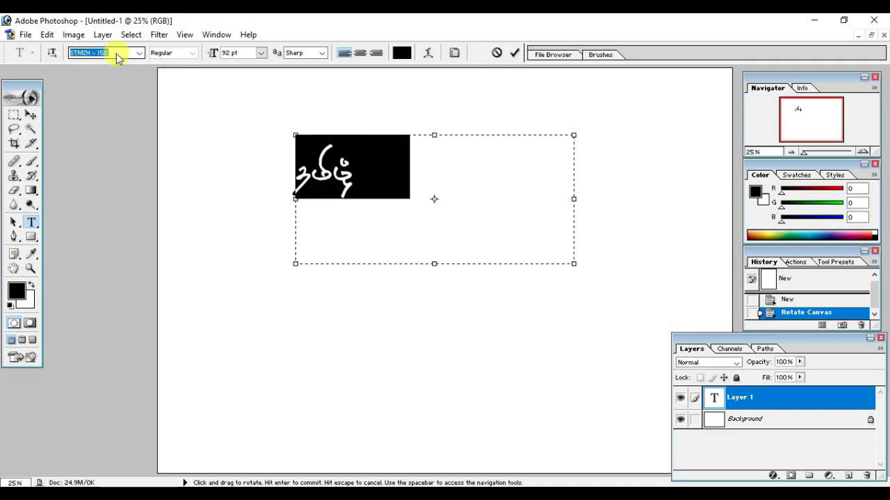
{"action": "key", "text": "Up"}
{"action": "key", "text": "Up"}
{"action": "left_click", "coordinate": [356, 173]}
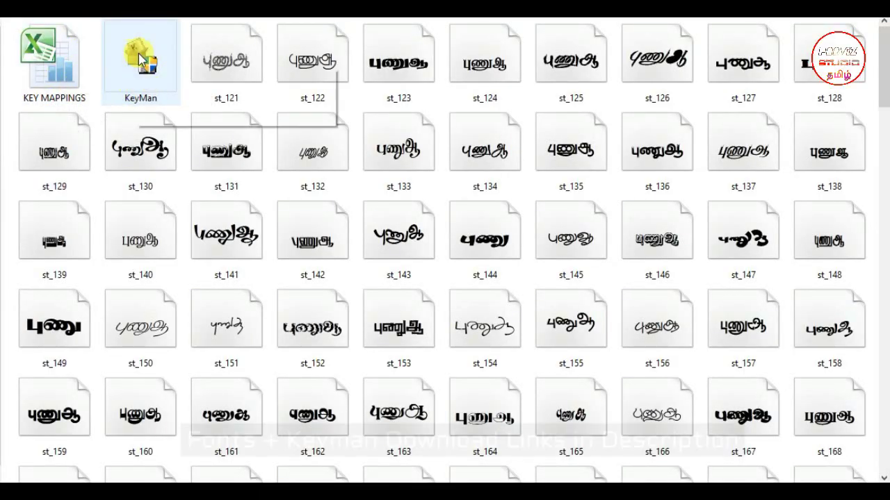
Scroll through the st_ font files and open the KEY MAPPINGS spreadsheet in Excel.
{"action": "mouse_move", "coordinate": [884, 82]}
{"action": "left_mouse_down"}
{"action": "mouse_move", "coordinate": [868, 312]}
{"action": "mouse_move", "coordinate": [880, 406]}
{"action": "mouse_move", "coordinate": [882, 178]}
{"action": "mouse_move", "coordinate": [818, 155]}
{"action": "left_mouse_up"}
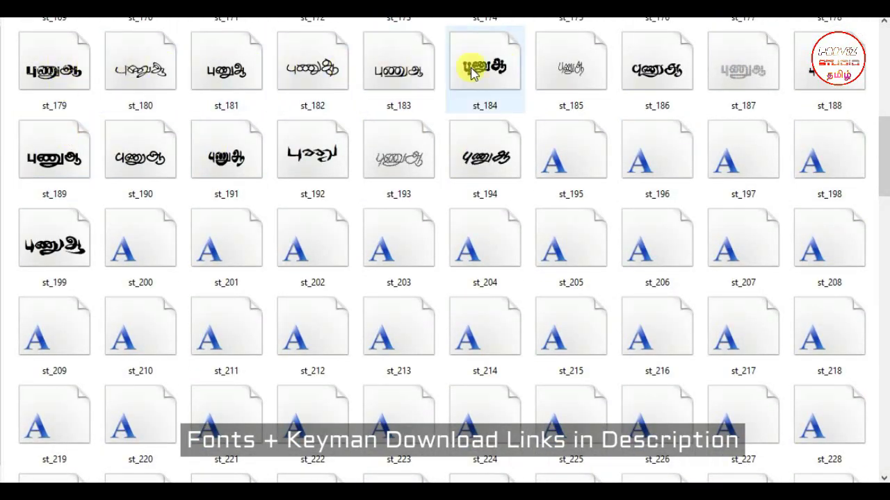
{"action": "left_click_drag", "start_coordinate": [883, 156], "coordinate": [881, 59]}
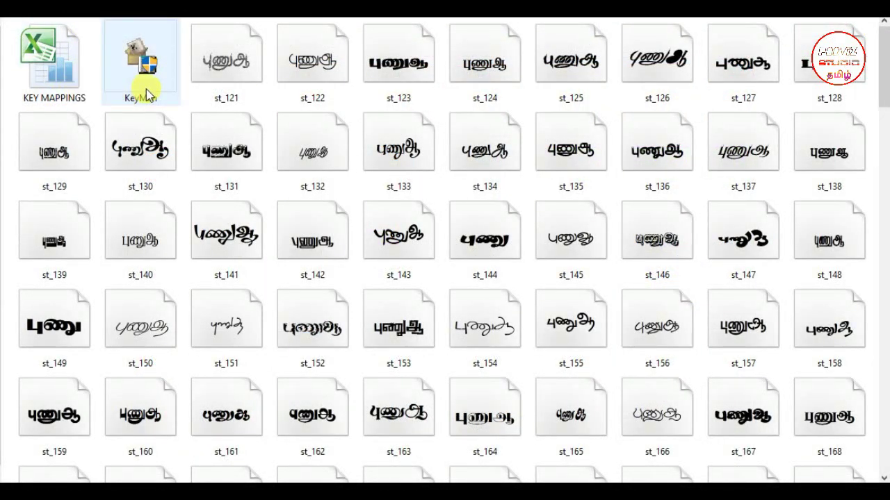
{"action": "mouse_move", "coordinate": [140, 59]}
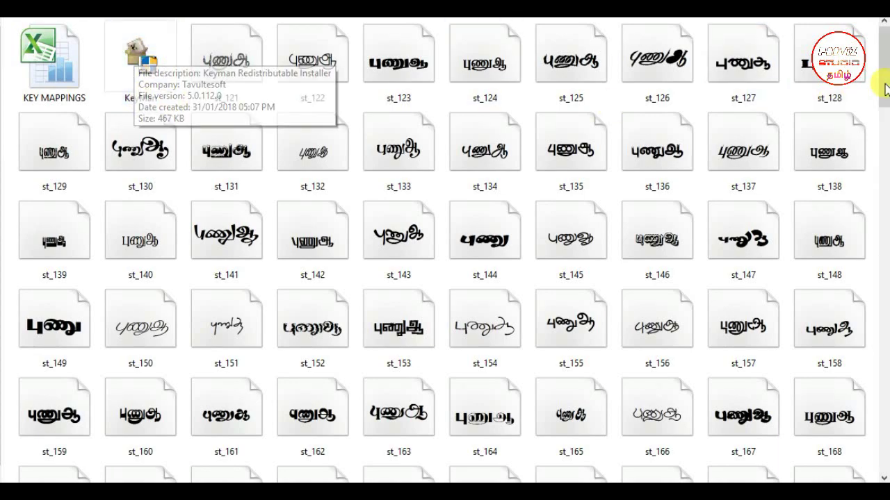
{"action": "left_click_drag", "start_coordinate": [886, 88], "coordinate": [880, 366]}
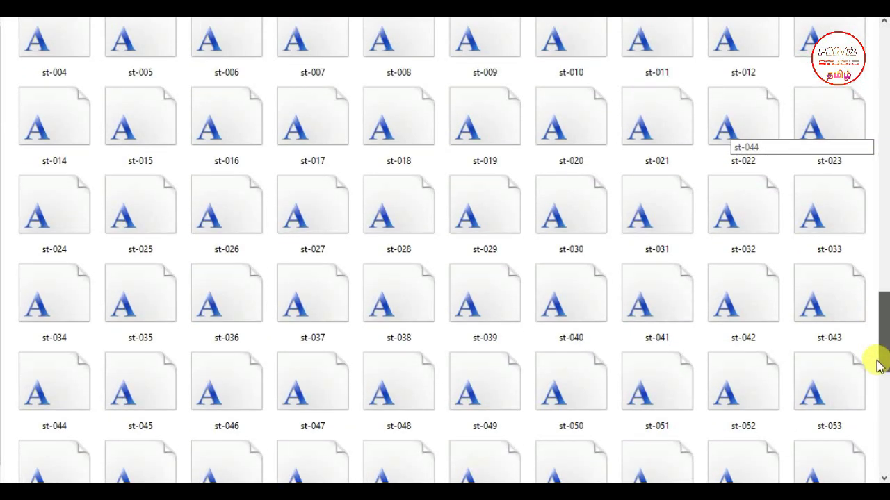
{"action": "left_click_drag", "start_coordinate": [879, 366], "coordinate": [881, 167]}
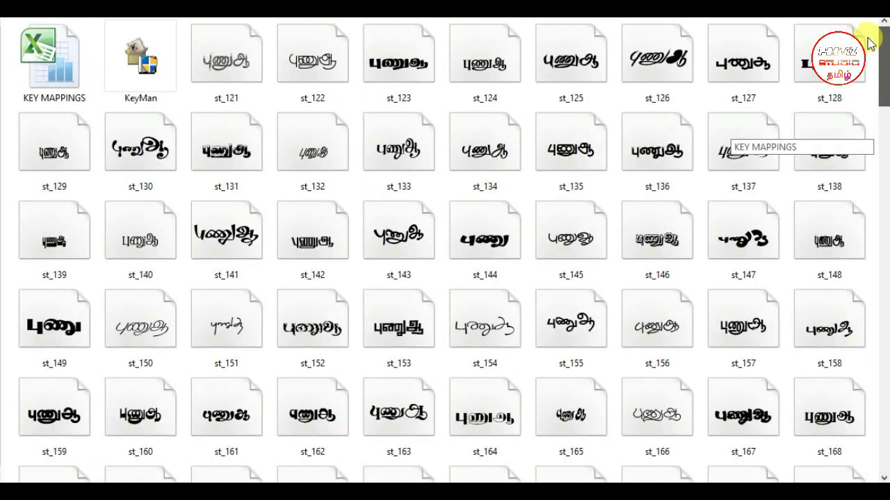
{"action": "left_click_drag", "start_coordinate": [880, 135], "coordinate": [869, 47]}
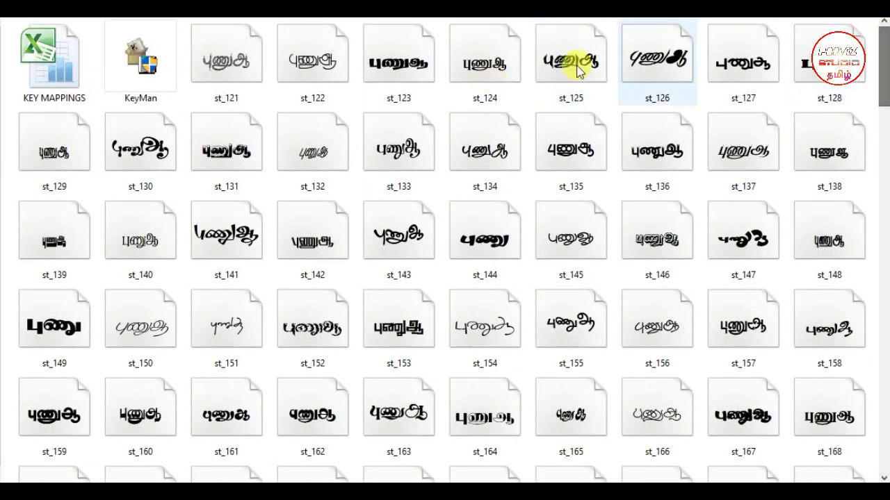
{"action": "double_click", "coordinate": [61, 101]}
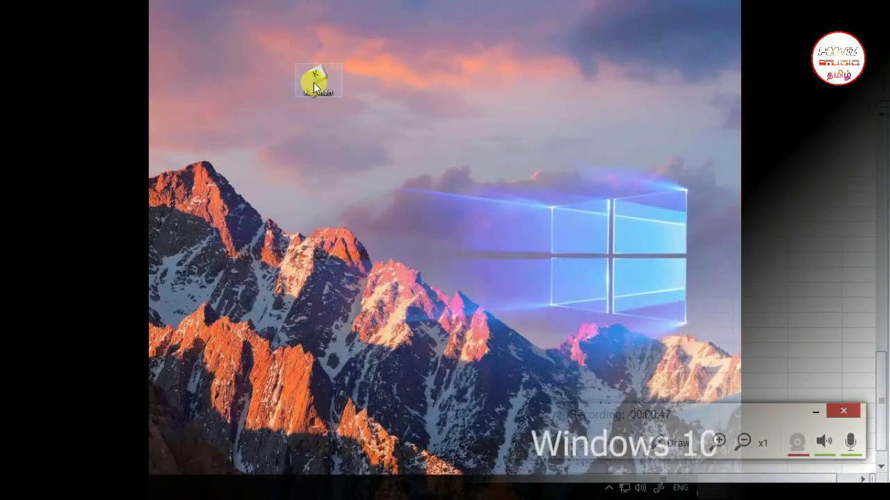
Launch Keyman from its desktop shortcut and check its icon among the hidden tray icons.
{"action": "double_click", "coordinate": [314, 82]}
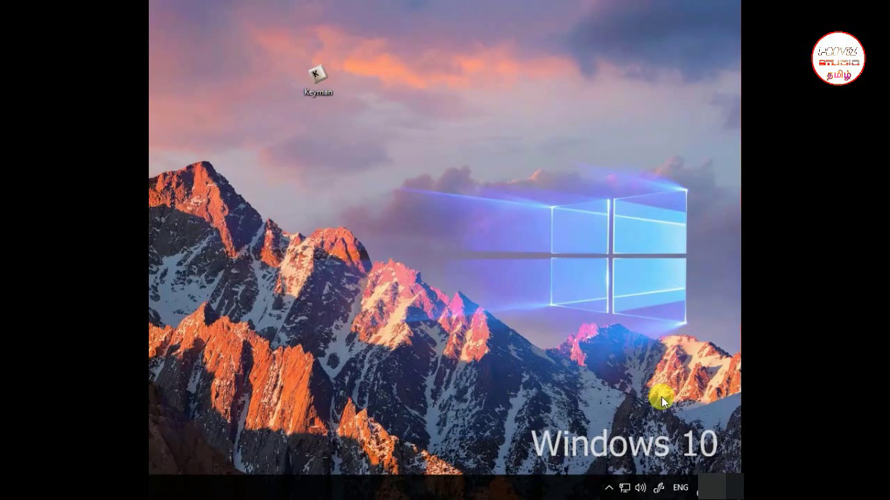
{"action": "left_click", "coordinate": [612, 489]}
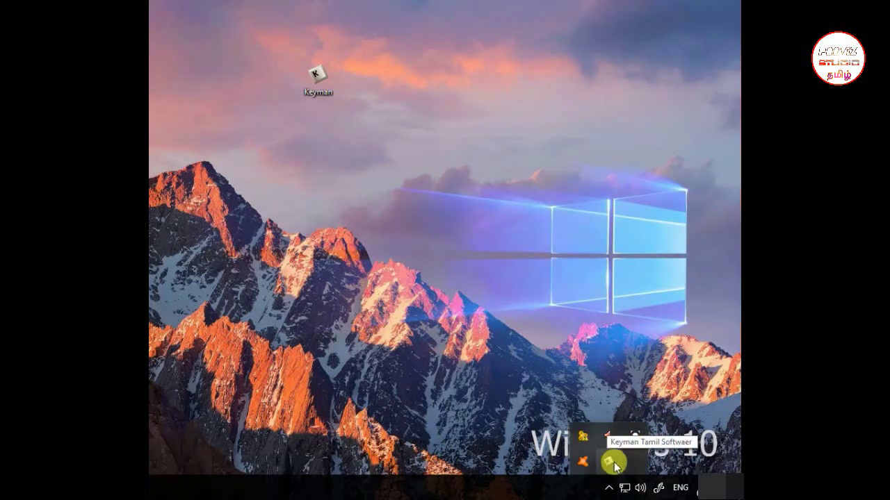
{"action": "right_click", "coordinate": [615, 463]}
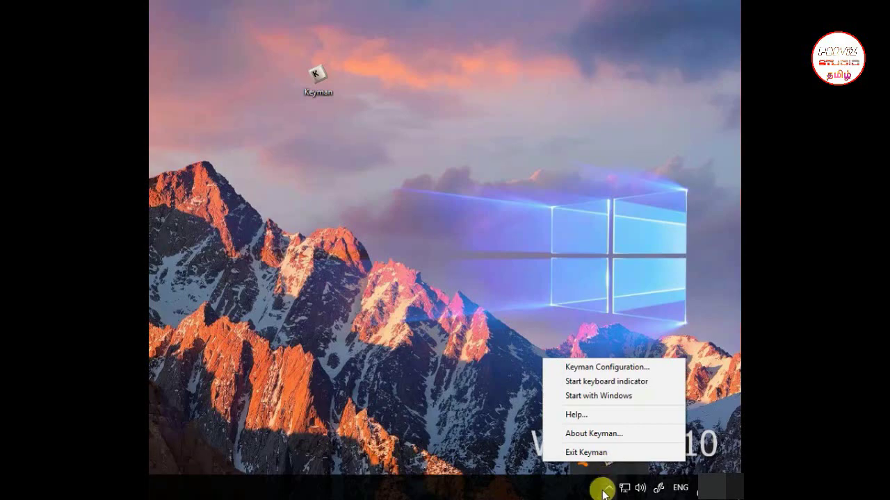
{"action": "left_click", "coordinate": [604, 486]}
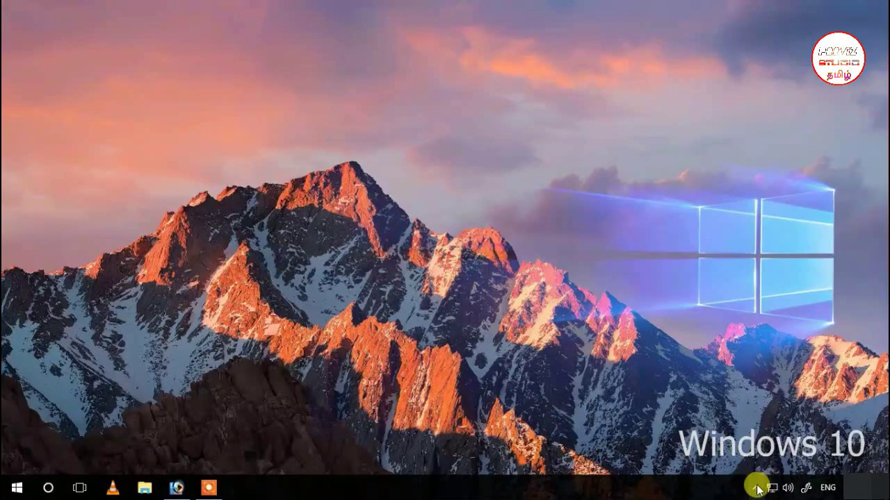
{"action": "left_click", "coordinate": [755, 489]}
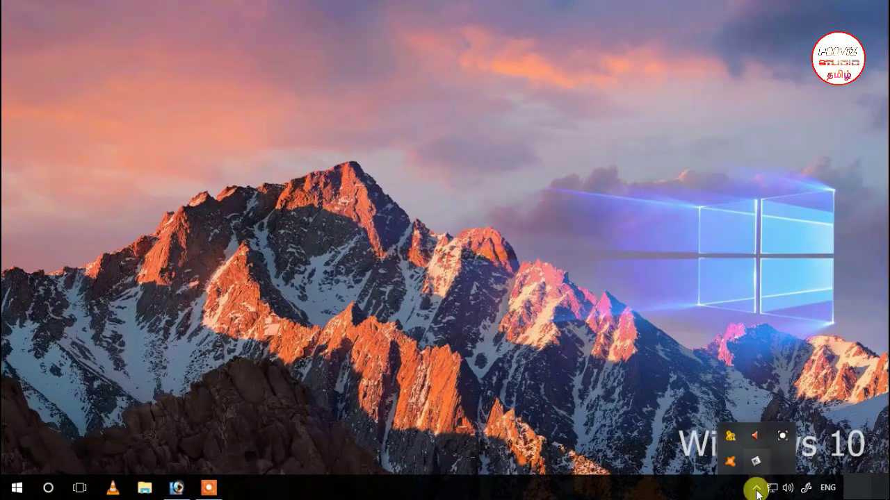
{"action": "left_click", "coordinate": [756, 490]}
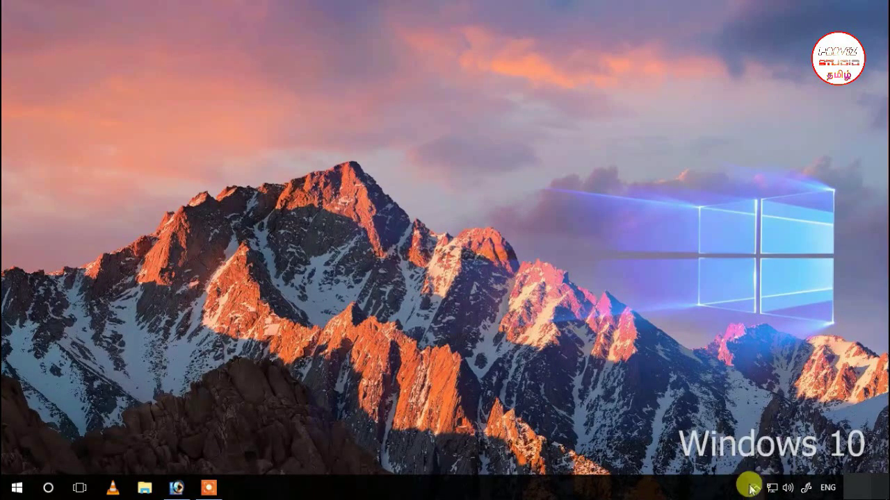
Launch Keyman Configuration from the Start menu and reposition its window.
{"action": "left_click", "coordinate": [9, 491]}
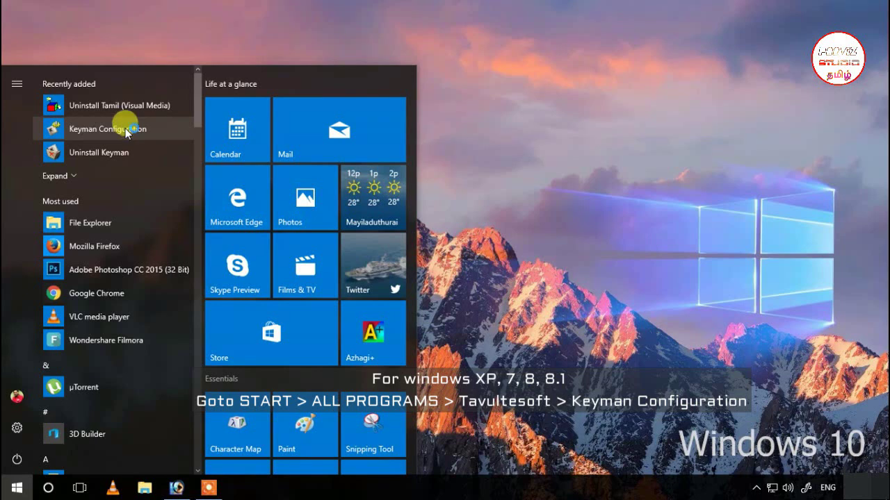
{"action": "left_click", "coordinate": [127, 133]}
{"action": "mouse_move", "coordinate": [299, 173]}
{"action": "left_mouse_down"}
{"action": "mouse_move", "coordinate": [386, 127]}
{"action": "mouse_move", "coordinate": [382, 95]}
{"action": "left_mouse_up"}
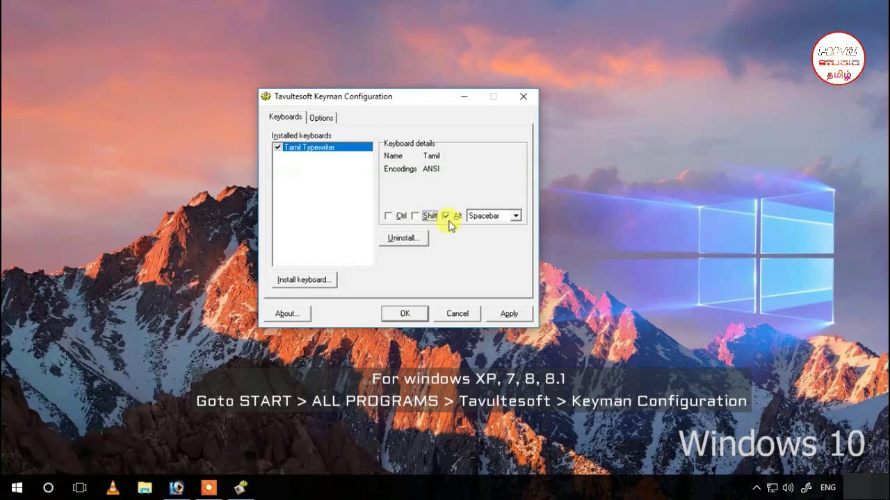
Keep Alt + Spacebar as the Tamil Typewriter hotkey and glance at the Options settings.
{"action": "left_click", "coordinate": [515, 217]}
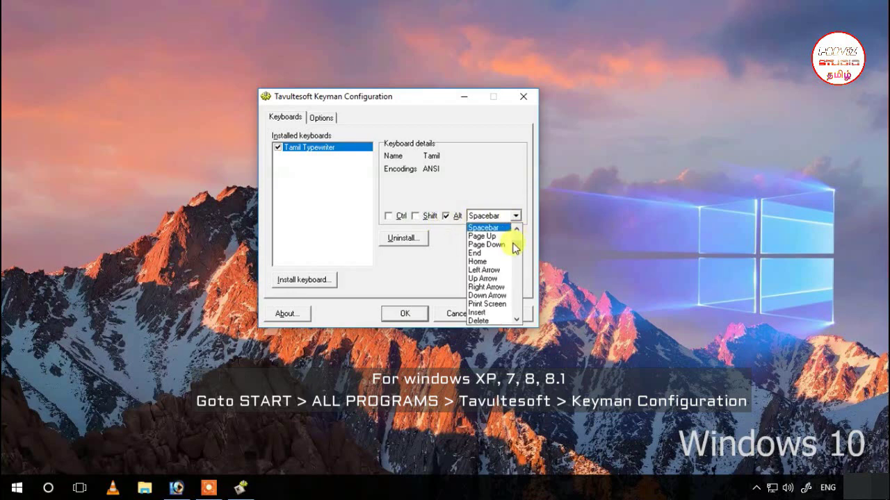
{"action": "mouse_move", "coordinate": [515, 249]}
{"action": "left_mouse_down"}
{"action": "mouse_move", "coordinate": [516, 237]}
{"action": "mouse_move", "coordinate": [516, 268]}
{"action": "left_mouse_up"}
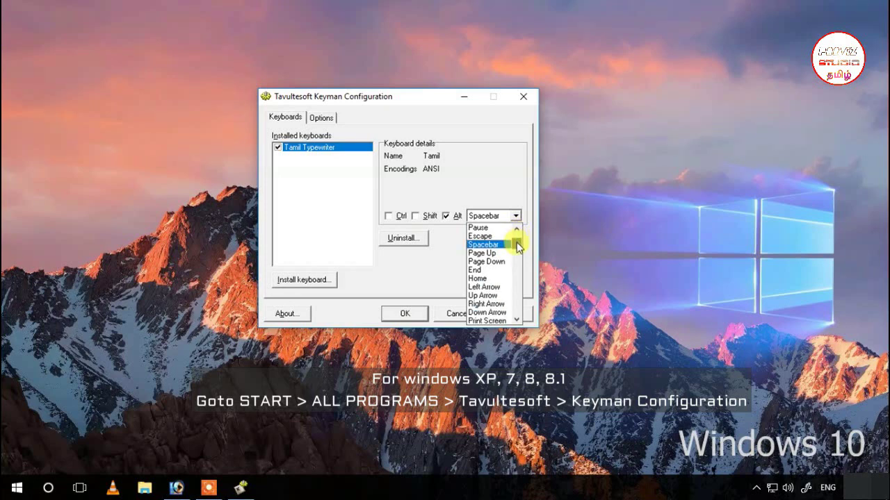
{"action": "left_click", "coordinate": [492, 247]}
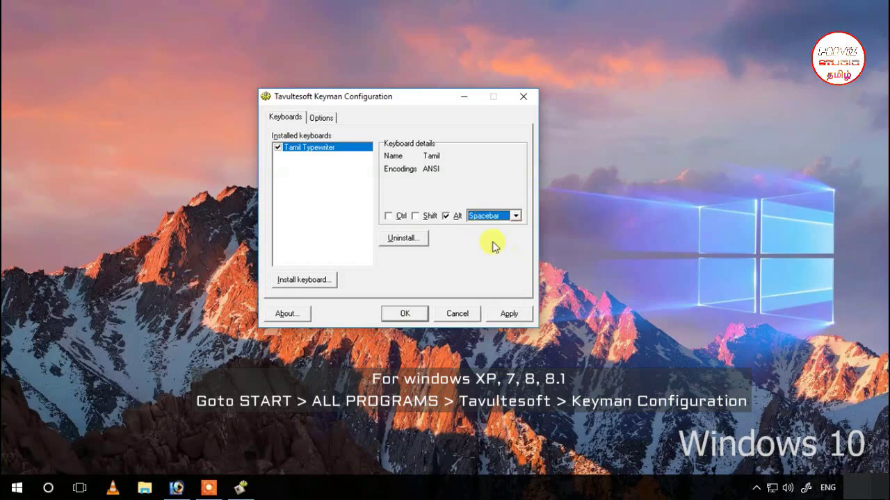
{"action": "left_click", "coordinate": [322, 118]}
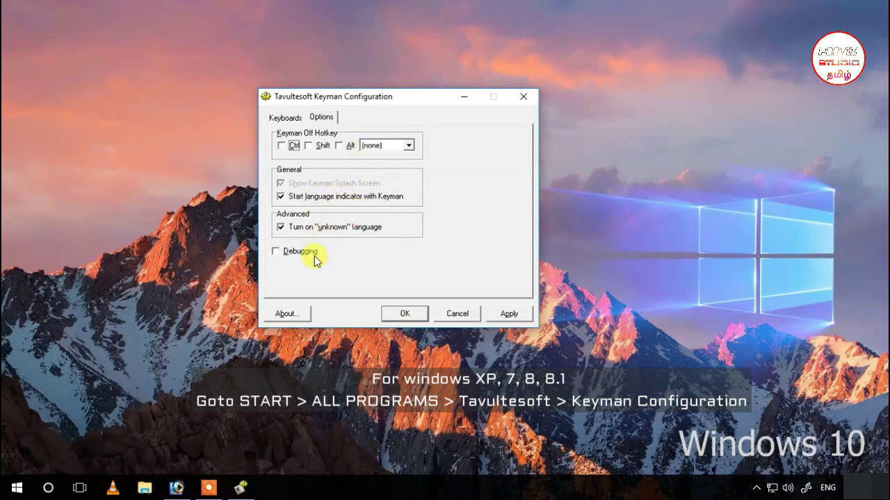
{"action": "left_click", "coordinate": [286, 118]}
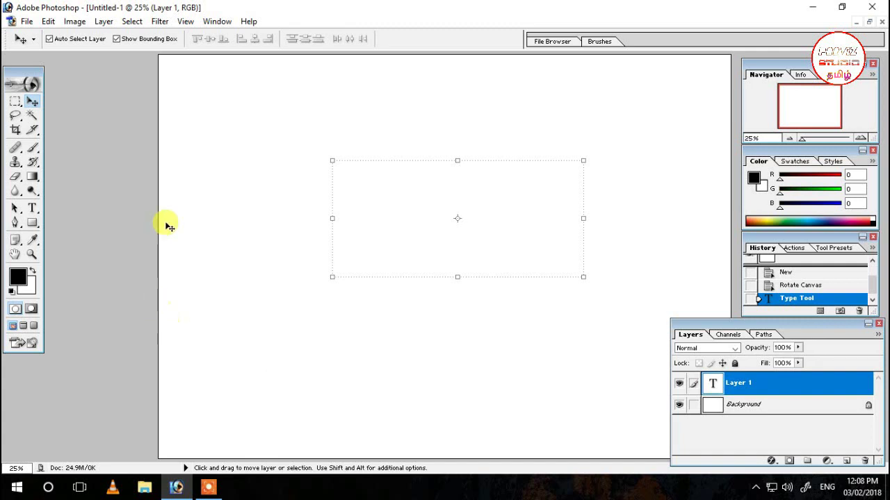
Draw a new text box in STMZH-074 and test-type Tamil text, then erase it.
{"action": "left_click", "coordinate": [32, 208]}
{"action": "left_click_drag", "start_coordinate": [362, 167], "coordinate": [625, 256]}
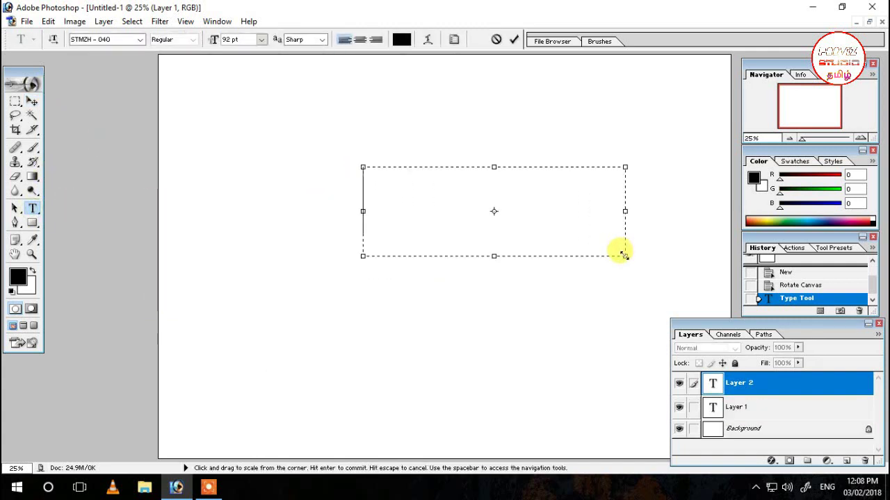
{"action": "left_click", "coordinate": [141, 40]}
{"action": "left_click", "coordinate": [125, 81]}
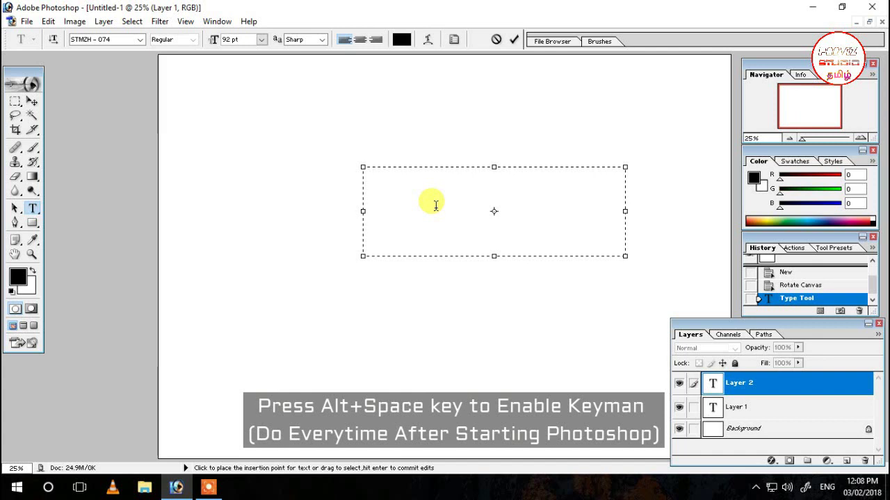
{"action": "type", "text": "ஔவஸ்ரீ"}
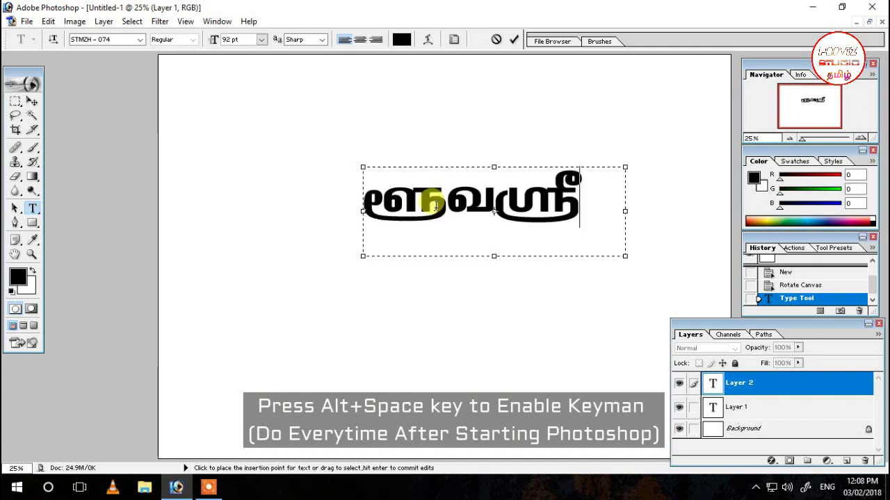
{"action": "key", "text": "BackSpace"}
{"action": "key", "text": "BackSpace"}
{"action": "key", "text": "BackSpace"}
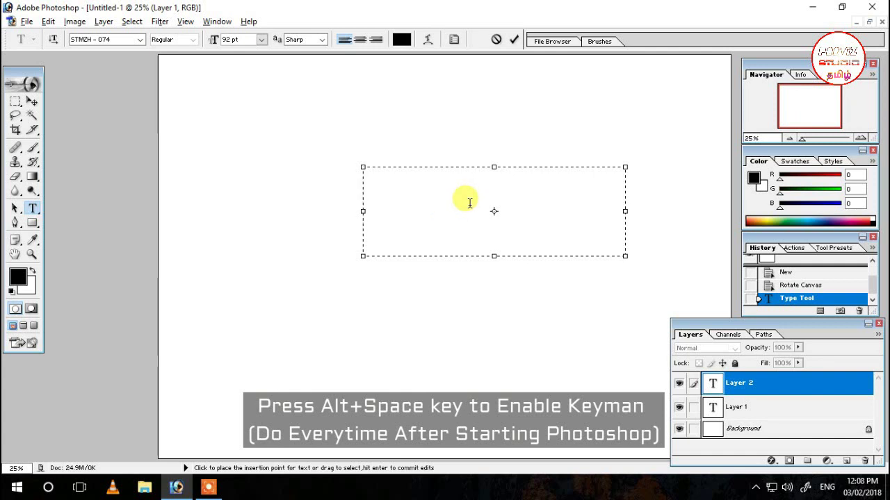
Enable the Tamil Keyman keyboard from the tray and type the word, fixing a wrong letter.
{"action": "left_click", "coordinate": [756, 486]}
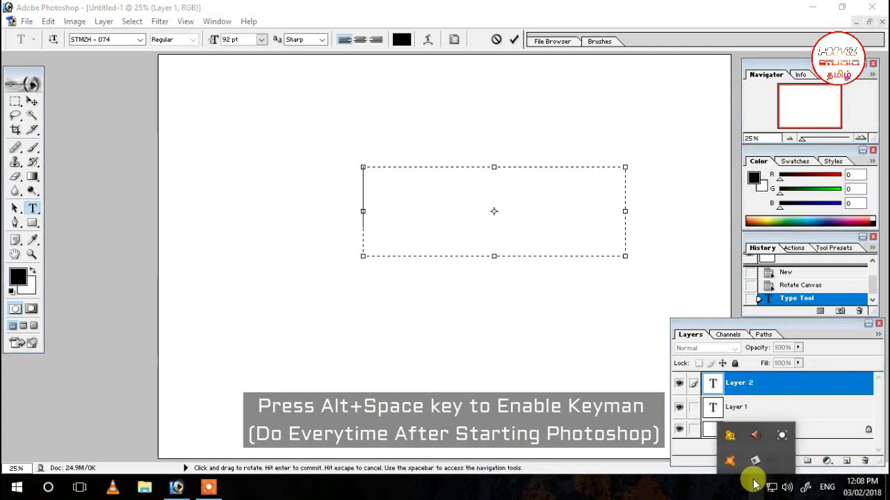
{"action": "right_click", "coordinate": [754, 461]}
{"action": "left_click", "coordinate": [742, 484]}
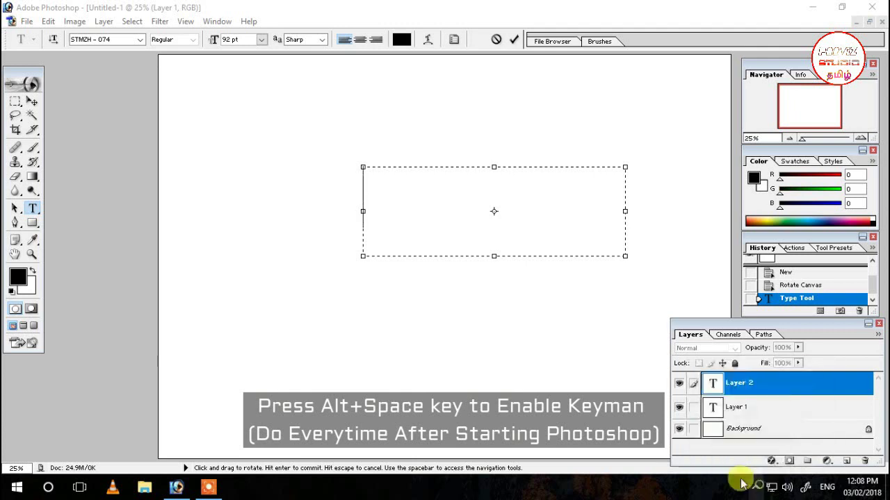
{"action": "left_click", "coordinate": [403, 213]}
{"action": "type", "text": "க"}
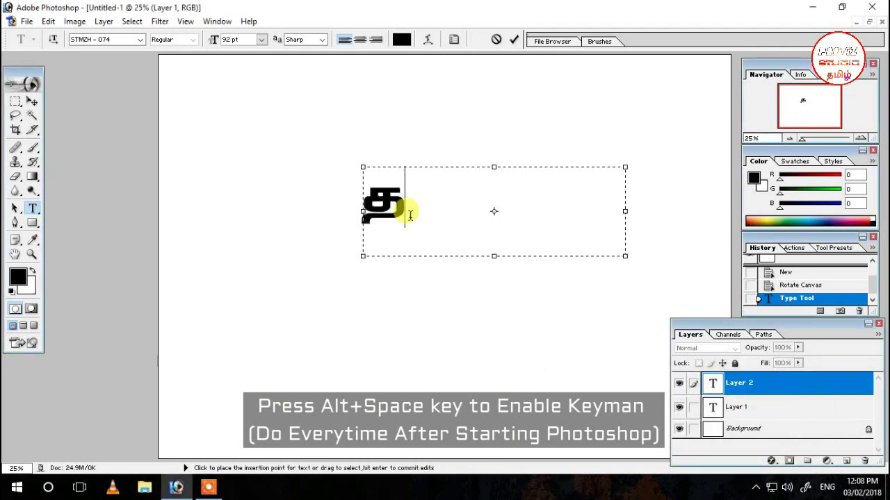
{"action": "type", "text": "ம"}
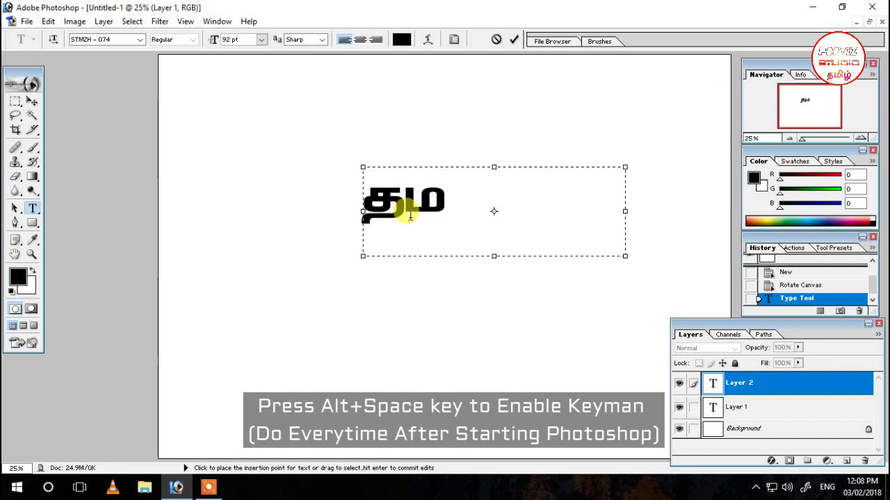
{"action": "type", "text": "ல"}
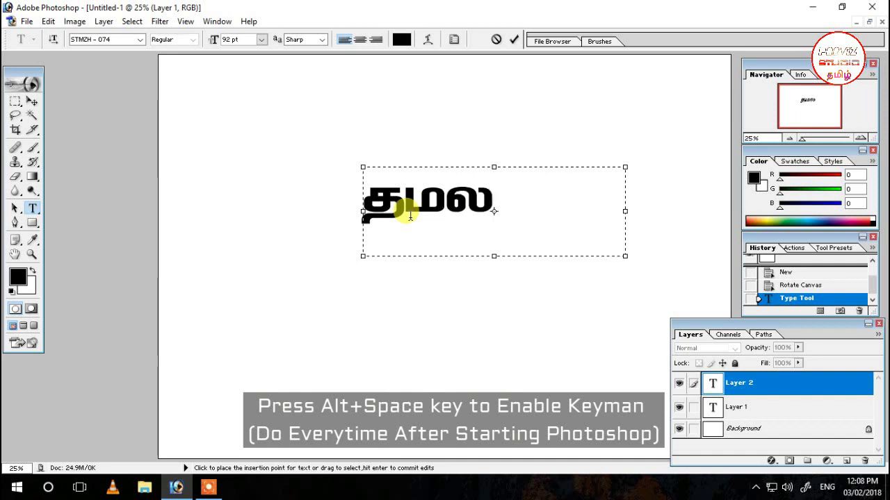
{"action": "key", "text": "BackSpace"}
{"action": "type", "text": "ி"}
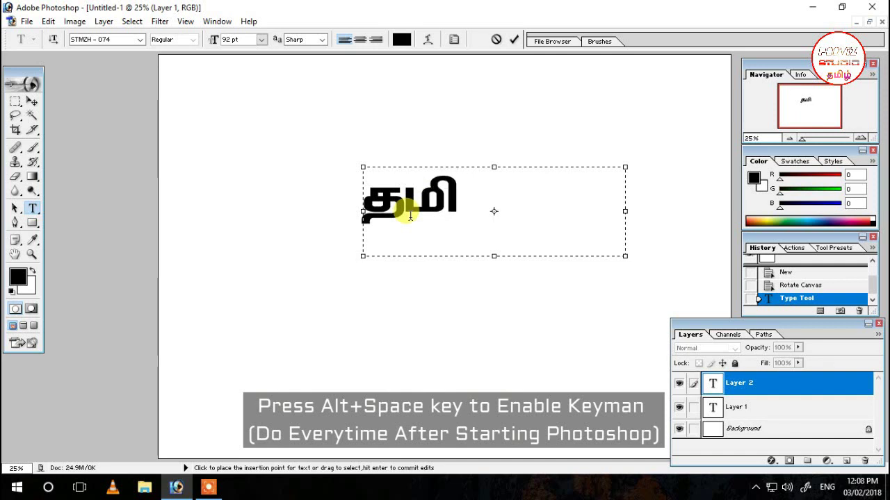
Finish typing தமிழ், preview it in several STMZH fonts, and commit the text.
{"action": "type", "text": "ழ்"}
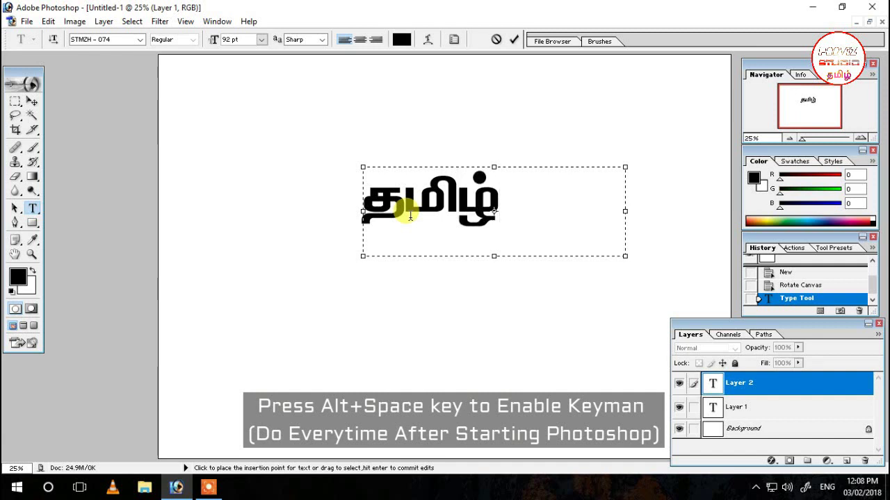
{"action": "double_click", "coordinate": [410, 217]}
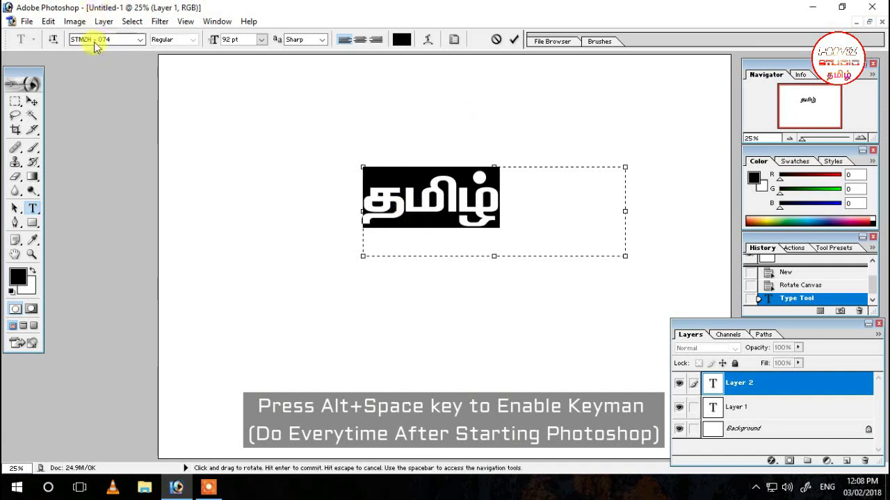
{"action": "key", "text": "Down"}
{"action": "key", "text": "Down"}
{"action": "key", "text": "Down"}
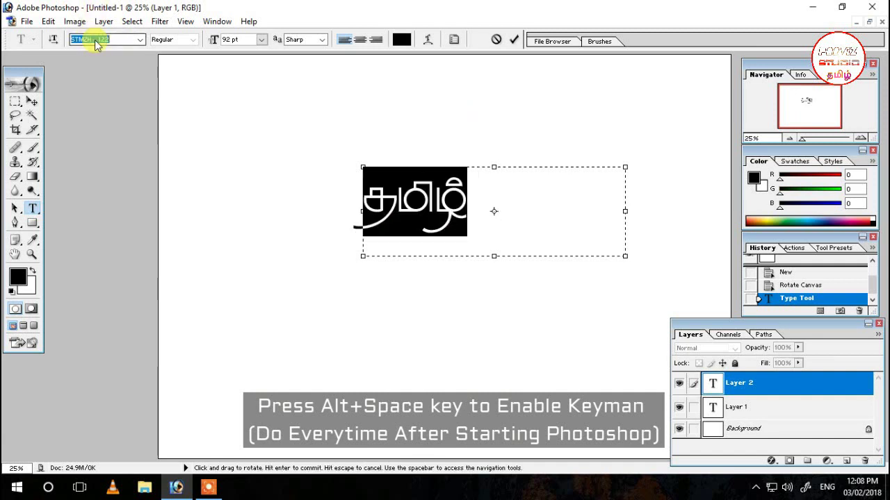
{"action": "key", "text": "Down"}
{"action": "key", "text": "Down"}
{"action": "key", "text": "Down"}
{"action": "key", "text": "Down"}
{"action": "key", "text": "Down"}
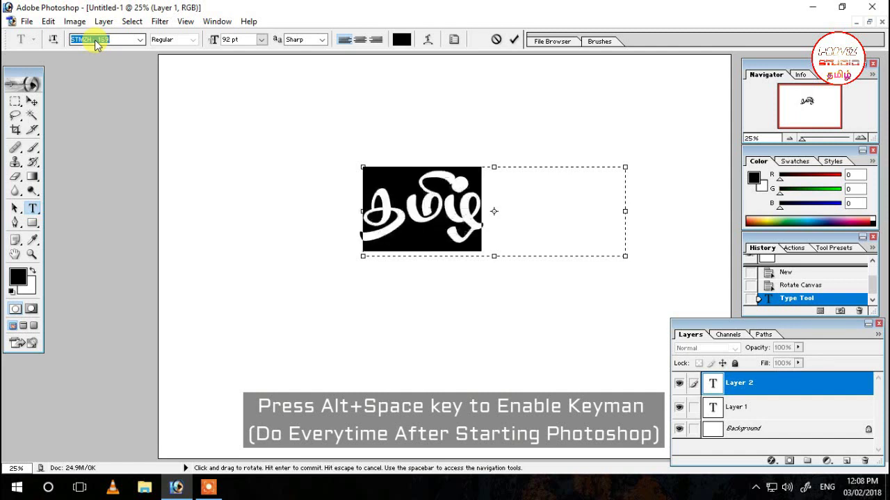
{"action": "key", "text": "Down"}
{"action": "key", "text": "Down"}
{"action": "key", "text": "Down"}
{"action": "key", "text": "Down"}
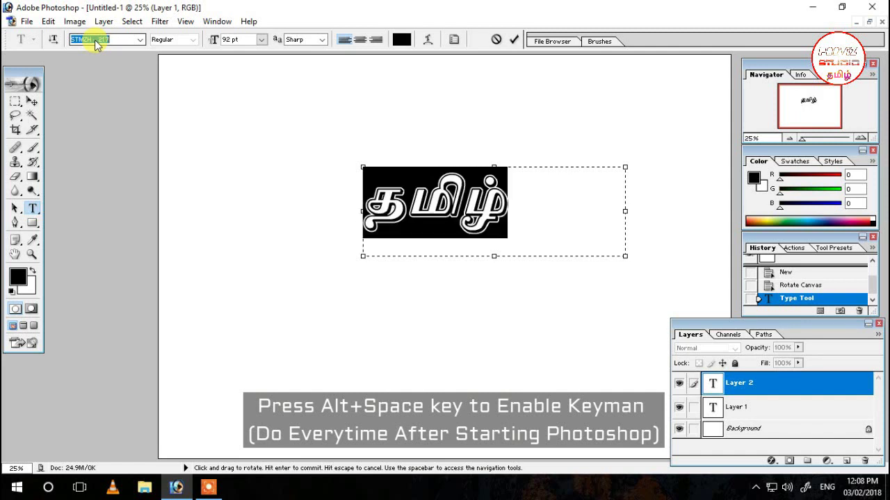
{"action": "left_click", "coordinate": [461, 198]}
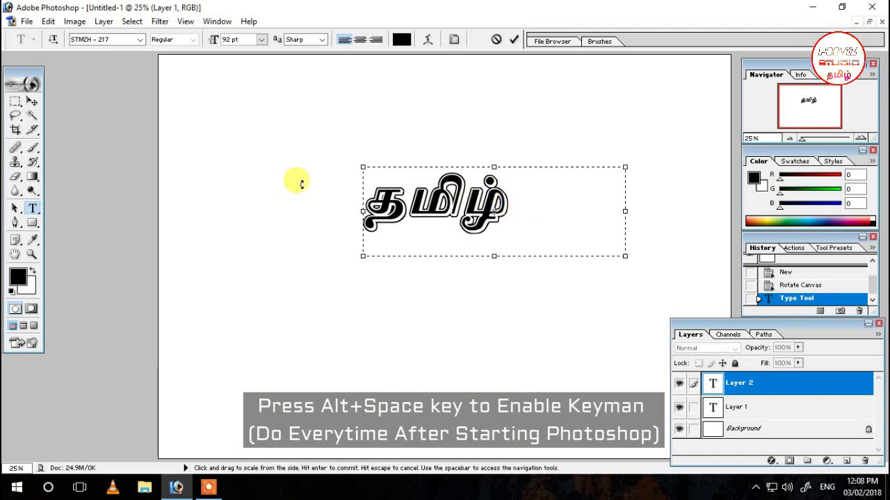
{"action": "left_click", "coordinate": [32, 101]}
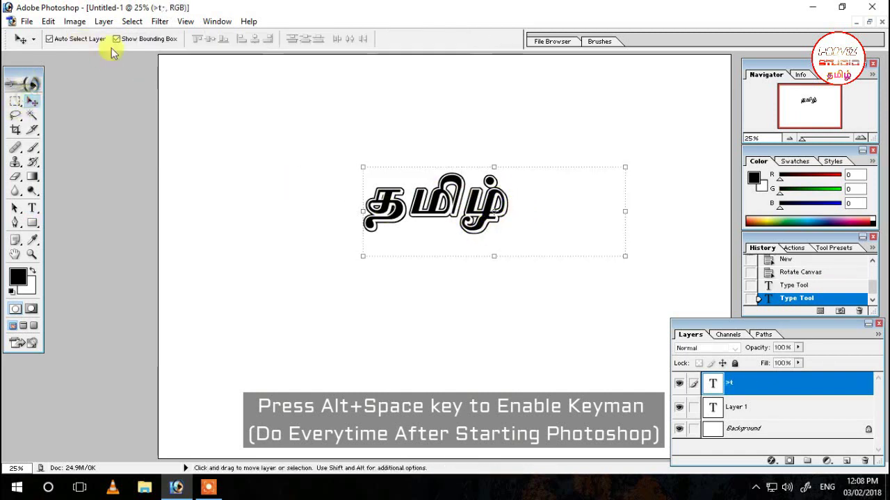
Change the word's font to STMZH-169 and bring up the saved 123.psd font samples.
{"action": "left_click", "coordinate": [32, 208]}
{"action": "left_click", "coordinate": [112, 40]}
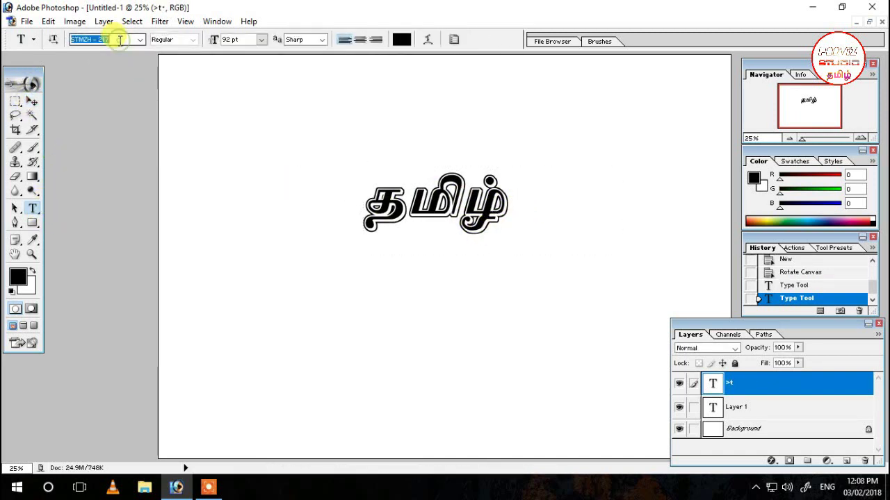
{"action": "key", "text": "Up"}
{"action": "key", "text": "Up"}
{"action": "key", "text": "Up"}
{"action": "key", "text": "Up"}
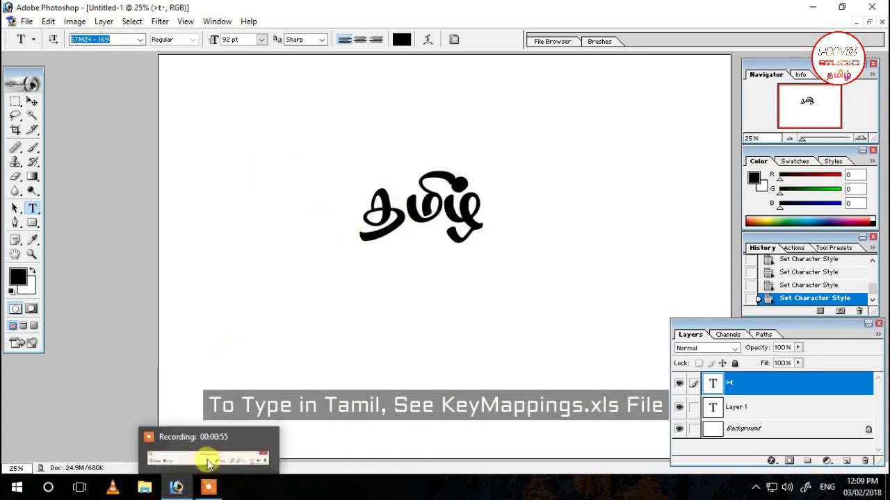
{"action": "left_click", "coordinate": [210, 490]}
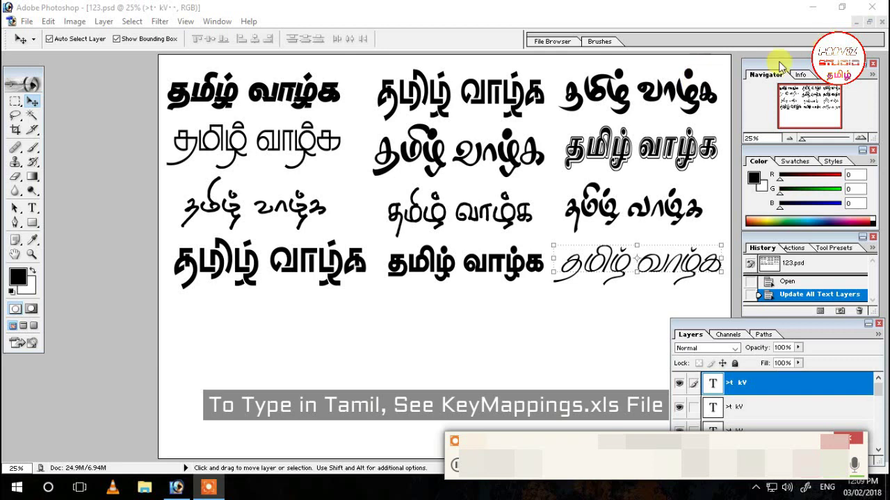
Shift the top-left line up, the bottom-left line down, and nudge the bottom-middle line right.
{"action": "left_click", "coordinate": [337, 100]}
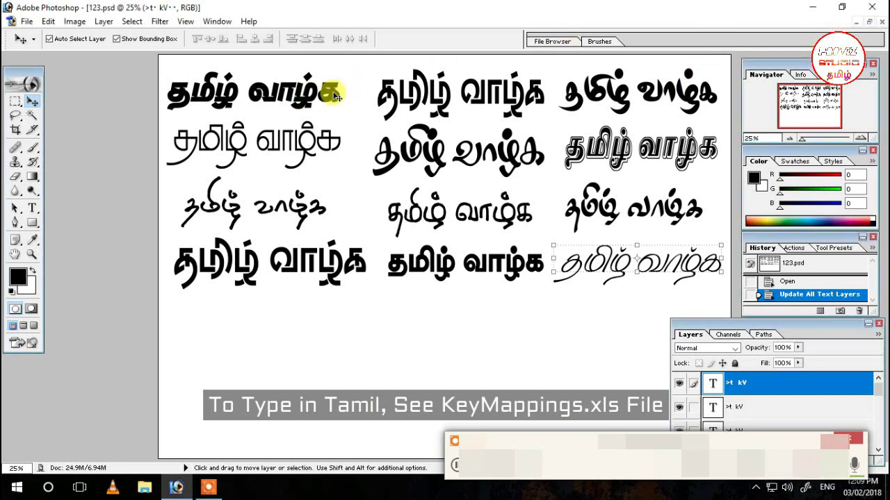
{"action": "left_click_drag", "start_coordinate": [336, 97], "coordinate": [341, 92]}
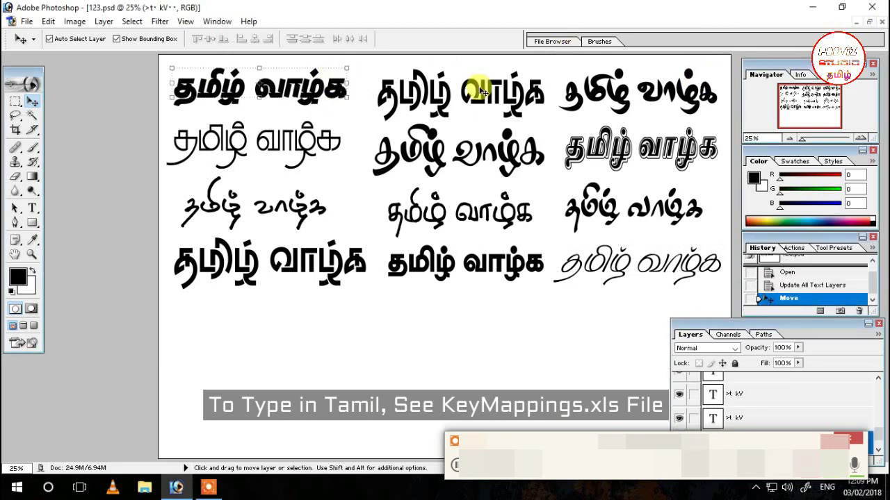
{"action": "left_click", "coordinate": [427, 265]}
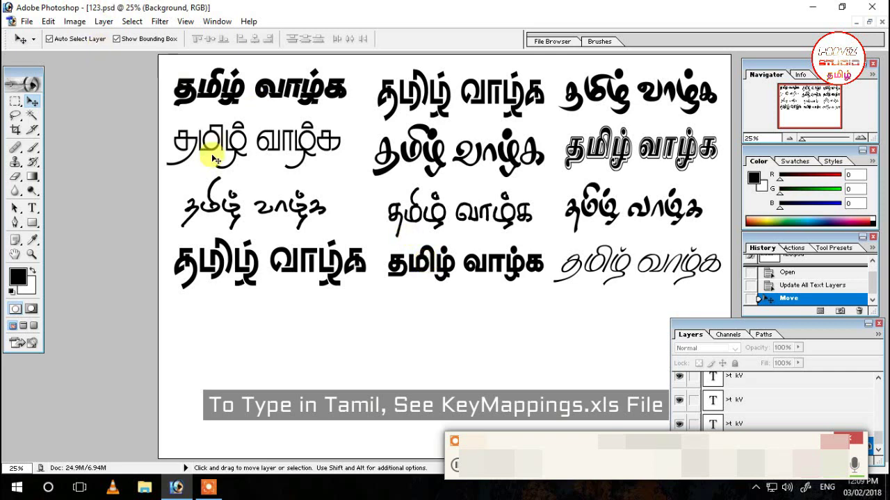
{"action": "left_click", "coordinate": [226, 273]}
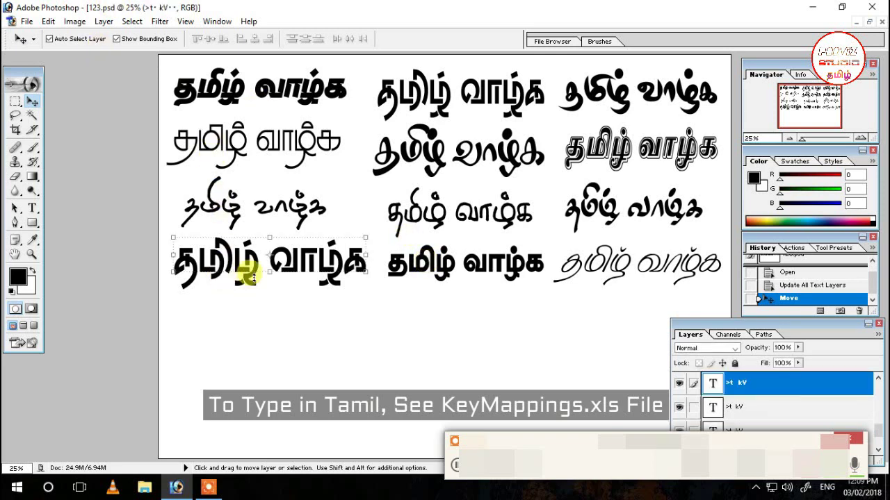
{"action": "key", "text": "Down"}
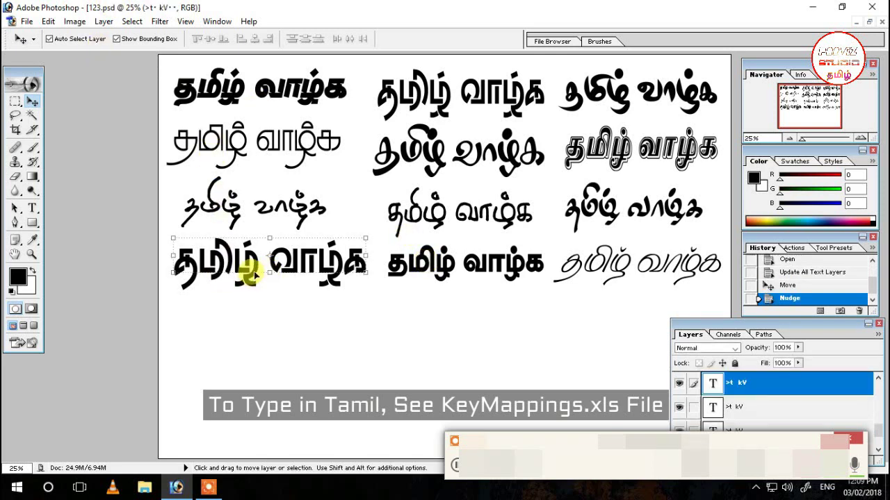
{"action": "mouse_move", "coordinate": [254, 276]}
{"action": "left_mouse_down"}
{"action": "mouse_move", "coordinate": [243, 288]}
{"action": "mouse_move", "coordinate": [257, 294]}
{"action": "left_mouse_up"}
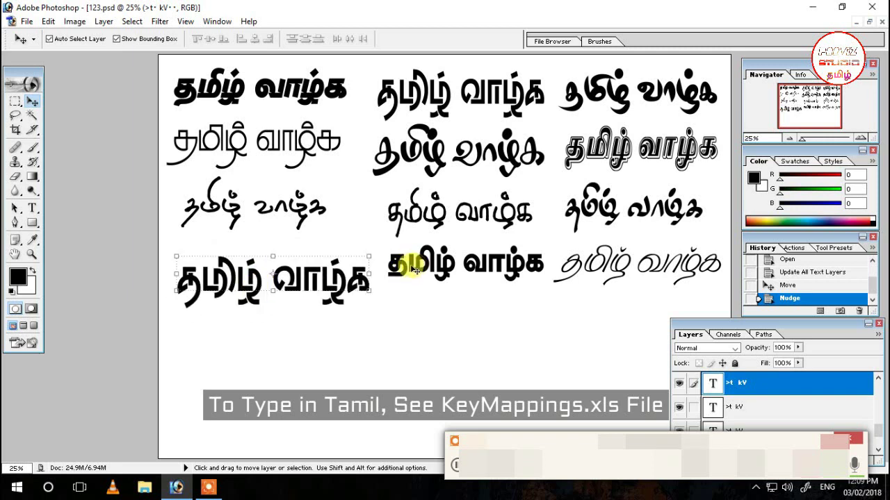
{"action": "left_click", "coordinate": [413, 271]}
{"action": "left_click_drag", "start_coordinate": [412, 270], "coordinate": [418, 267]}
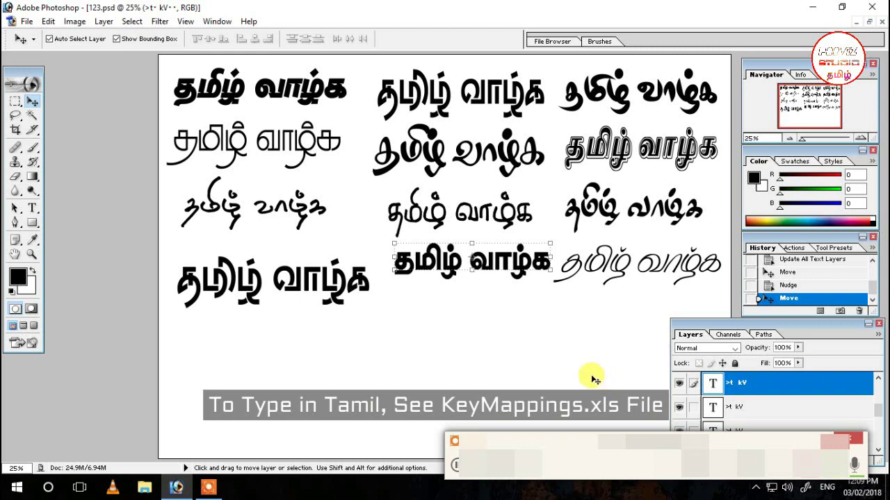
Save the document as 1234.psd in Photoshop format with layers kept.
{"action": "left_click", "coordinate": [26, 21]}
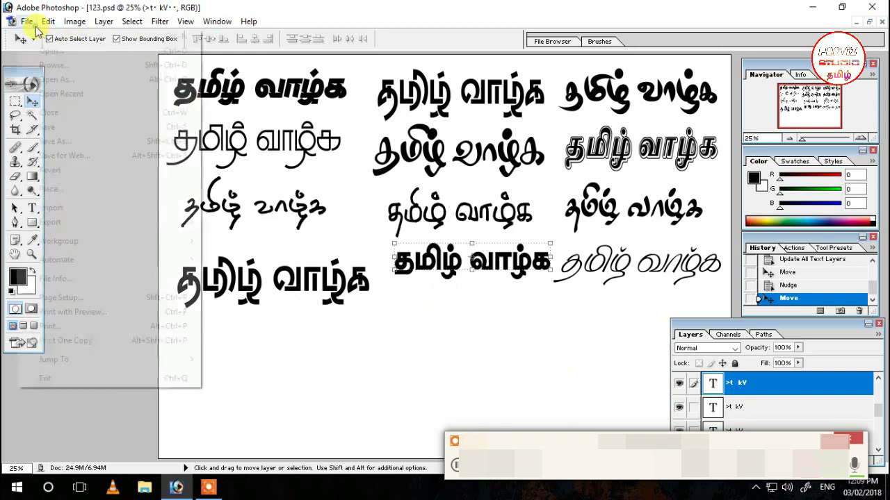
{"action": "left_click", "coordinate": [46, 143]}
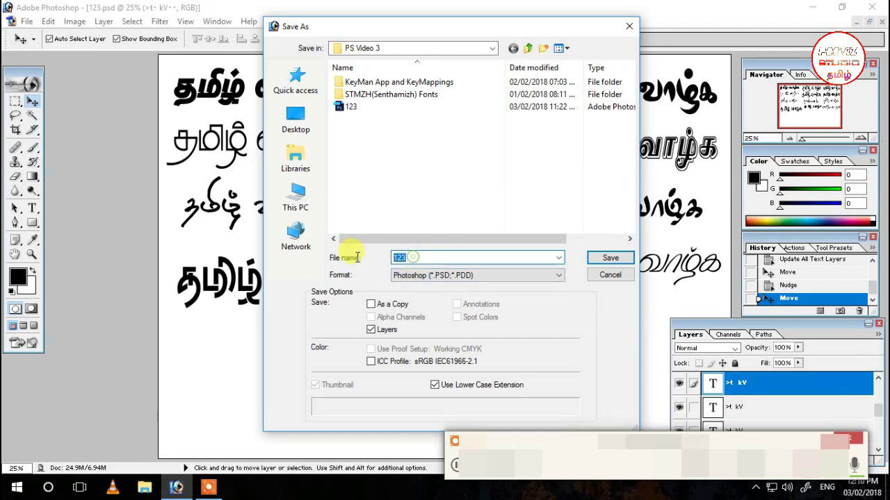
{"action": "left_click", "coordinate": [515, 275]}
{"action": "type", "text": "4"}
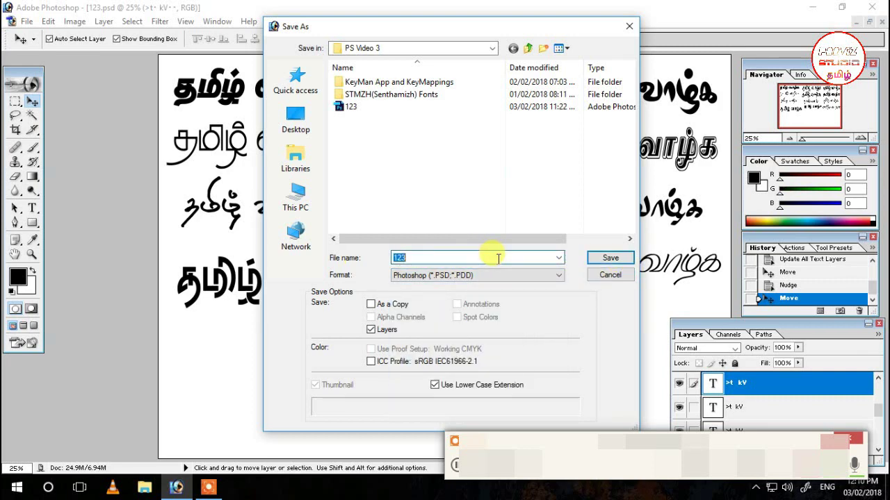
{"action": "left_click", "coordinate": [598, 265]}
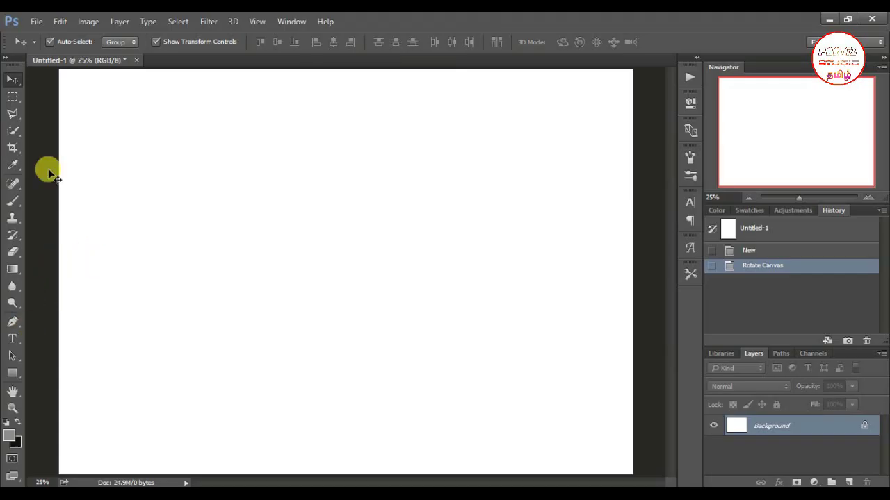
Start a type layer on the blank canvas in STMZH - 008 Regular and commit it.
{"action": "left_click", "coordinate": [12, 339]}
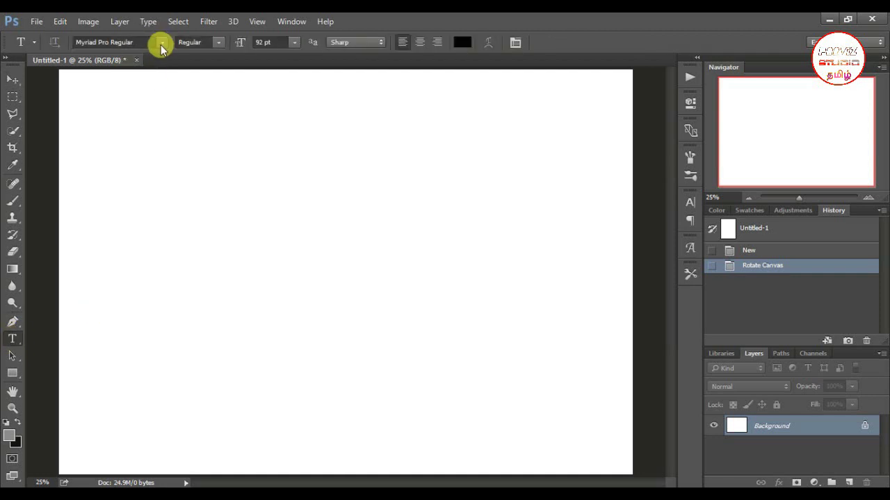
{"action": "left_click", "coordinate": [162, 43]}
{"action": "scroll", "coordinate": [302, 173], "scroll_direction": "up", "scroll_amount": 10}
{"action": "left_click", "coordinate": [342, 280]}
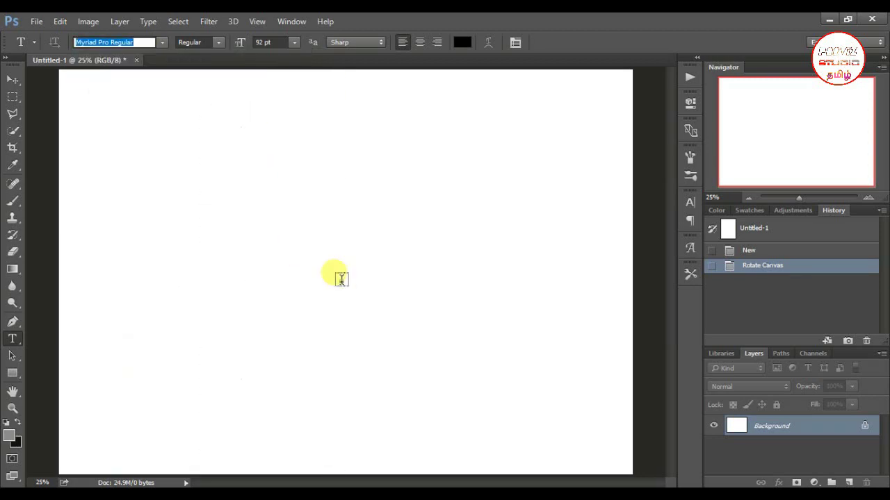
{"action": "left_click", "coordinate": [162, 42]}
{"action": "scroll", "coordinate": [308, 288], "scroll_direction": "down", "scroll_amount": 2}
{"action": "scroll", "coordinate": [305, 299], "scroll_direction": "down", "scroll_amount": 5}
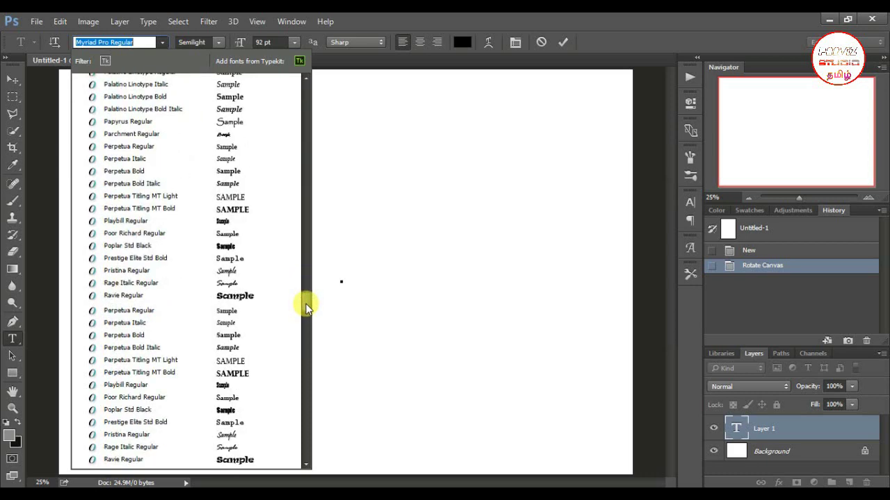
{"action": "left_click_drag", "start_coordinate": [308, 307], "coordinate": [308, 353]}
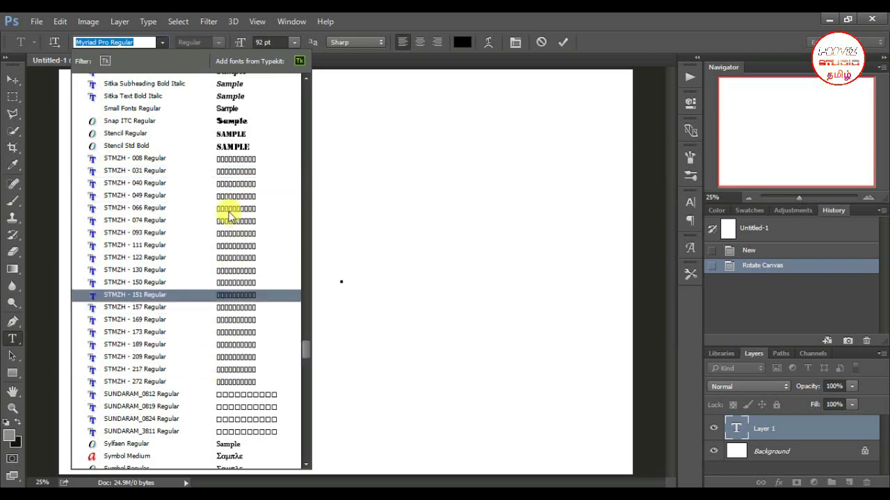
{"action": "left_click", "coordinate": [226, 170]}
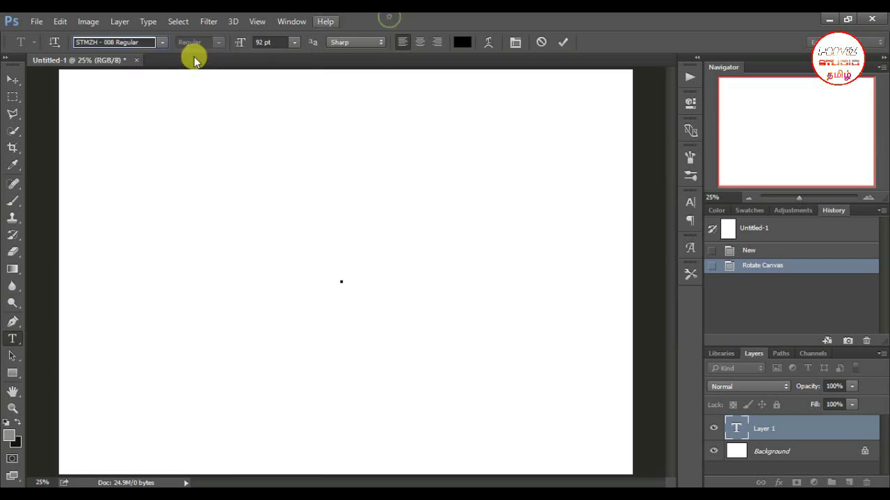
{"action": "left_click", "coordinate": [12, 80]}
{"action": "left_click", "coordinate": [59, 21]}
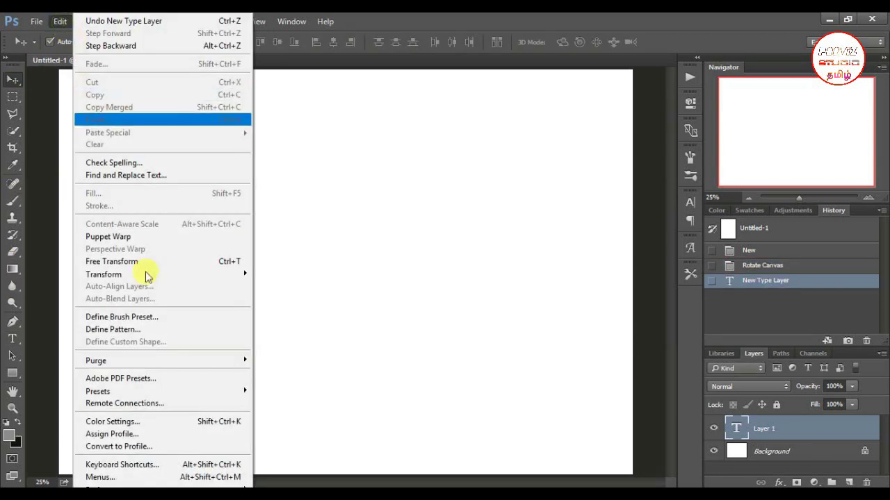
{"action": "mouse_move", "coordinate": [125, 487]}
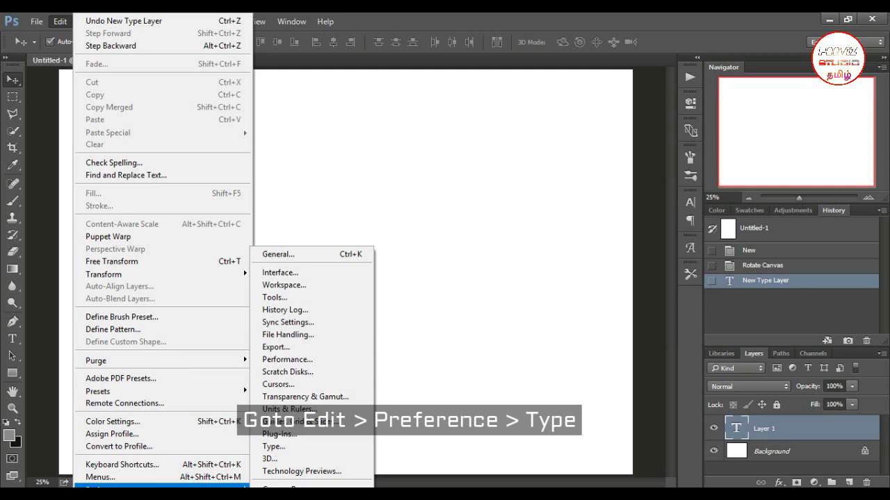
Set the text engine to East Asian in the Type preferences and apply it.
{"action": "left_click", "coordinate": [306, 452]}
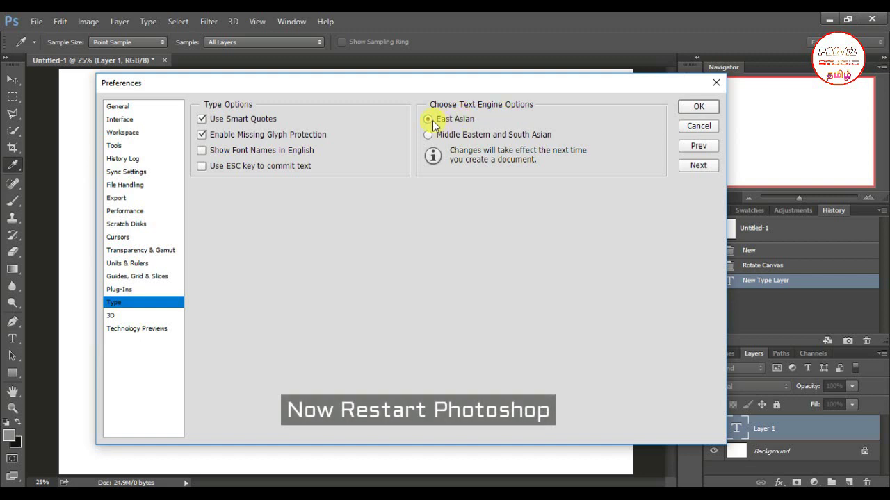
{"action": "left_click", "coordinate": [697, 110]}
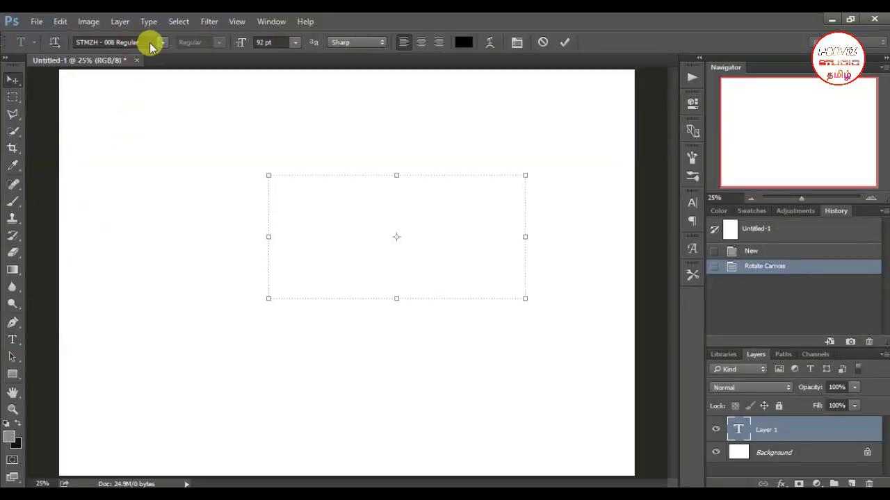
Check that the STMZH fonts in the Type tool's font list preview in Tamil script.
{"action": "key", "text": "v"}
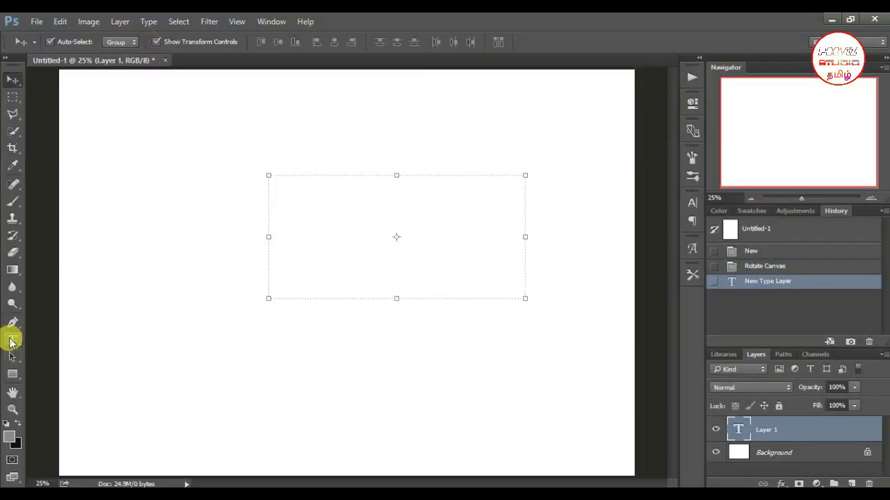
{"action": "left_click", "coordinate": [12, 341]}
{"action": "left_click", "coordinate": [165, 44]}
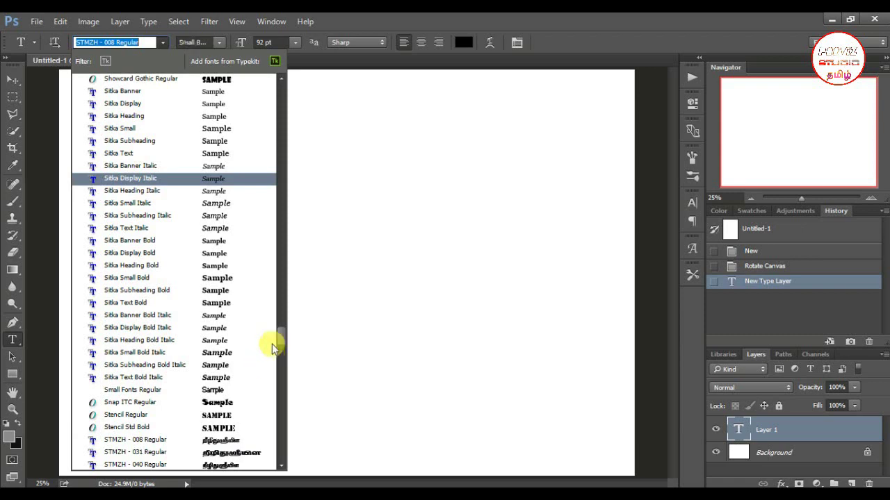
{"action": "left_click_drag", "start_coordinate": [285, 334], "coordinate": [285, 345]}
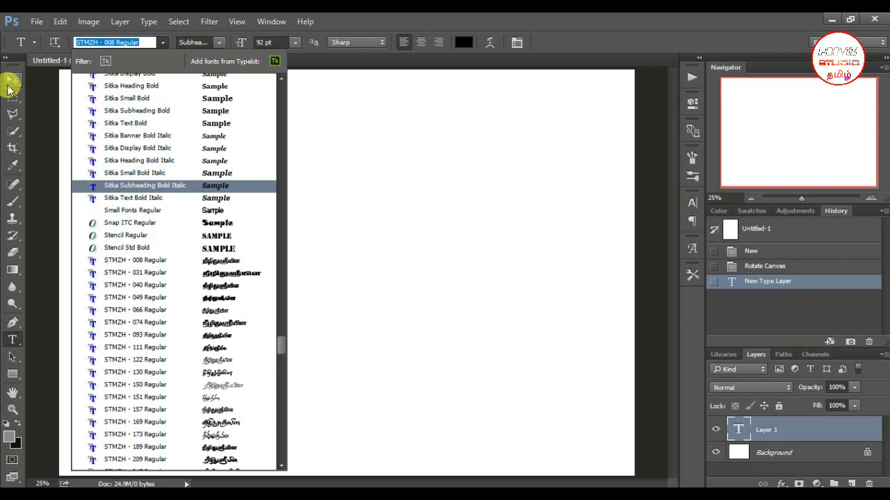
{"action": "left_click", "coordinate": [11, 81]}
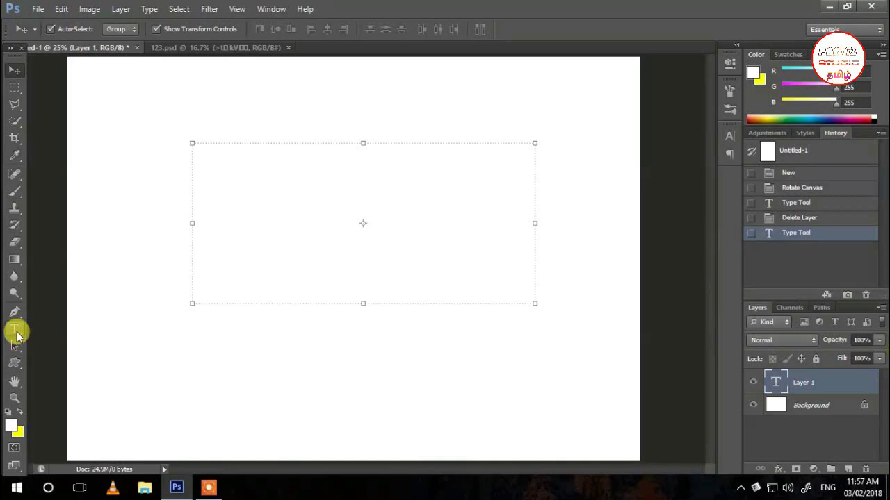
{"action": "left_click", "coordinate": [15, 331]}
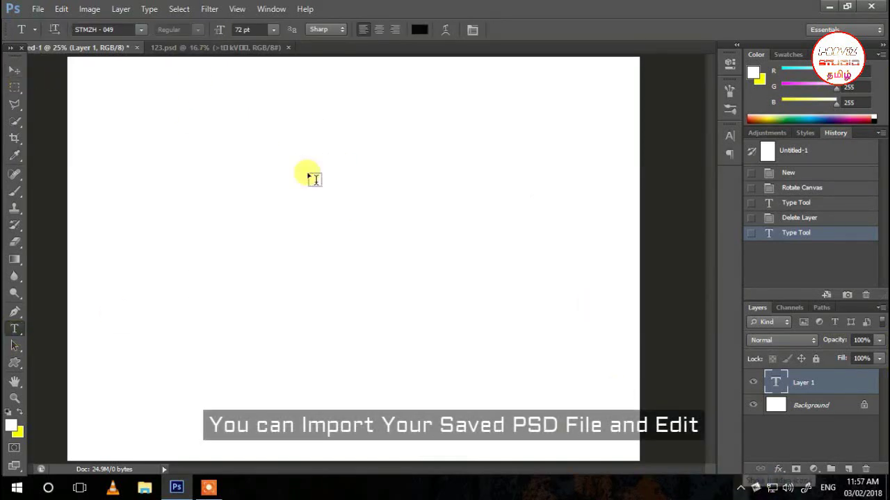
Drag a தமிழ் வாழ்க text layer from 123.psd onto the Untitled-1 canvas.
{"action": "left_click", "coordinate": [185, 50]}
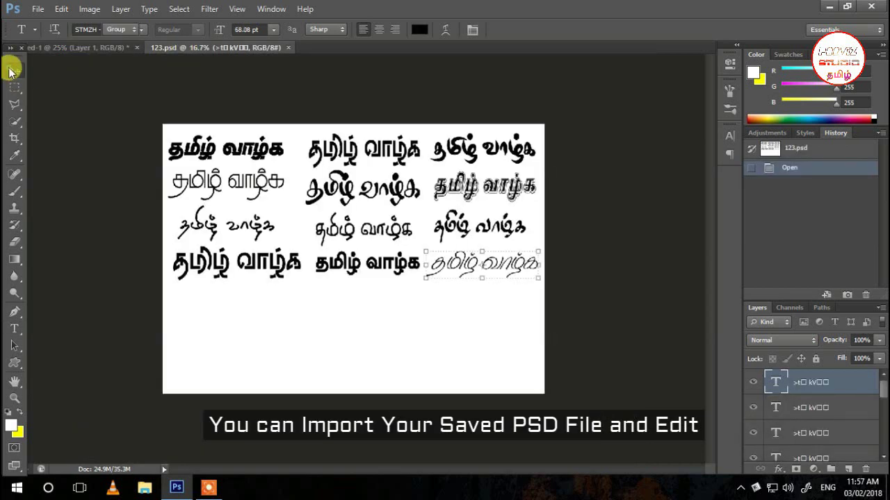
{"action": "left_click", "coordinate": [15, 70]}
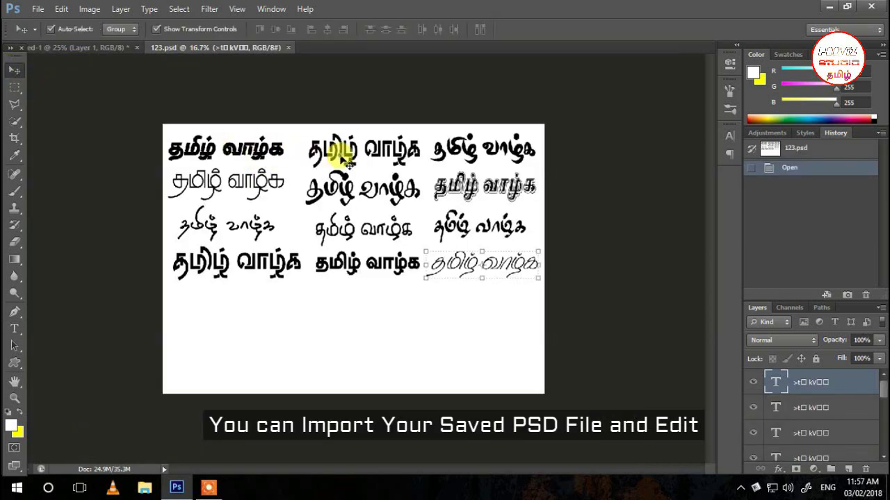
{"action": "mouse_move", "coordinate": [345, 158]}
{"action": "left_mouse_down"}
{"action": "mouse_move", "coordinate": [311, 199]}
{"action": "mouse_move", "coordinate": [318, 208]}
{"action": "left_mouse_up"}
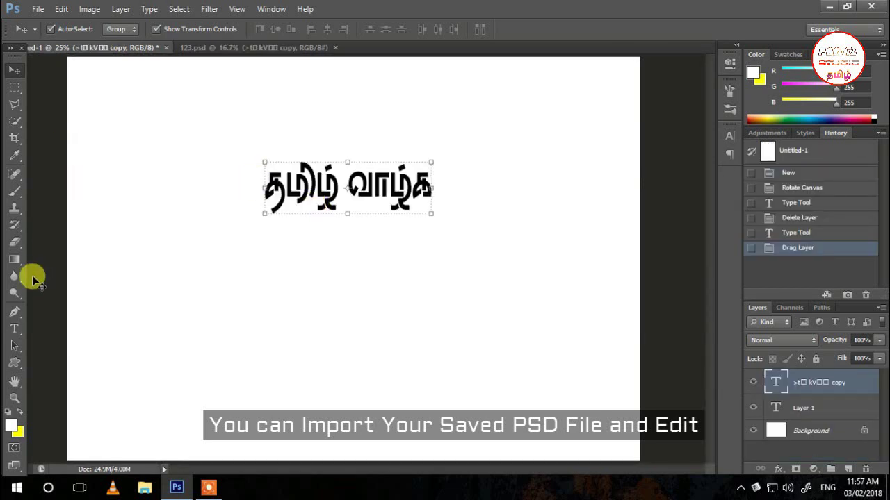
Step the copied text through the STMZH fonts until it reaches a handwritten-style STMZH - 122.
{"action": "key", "text": "t"}
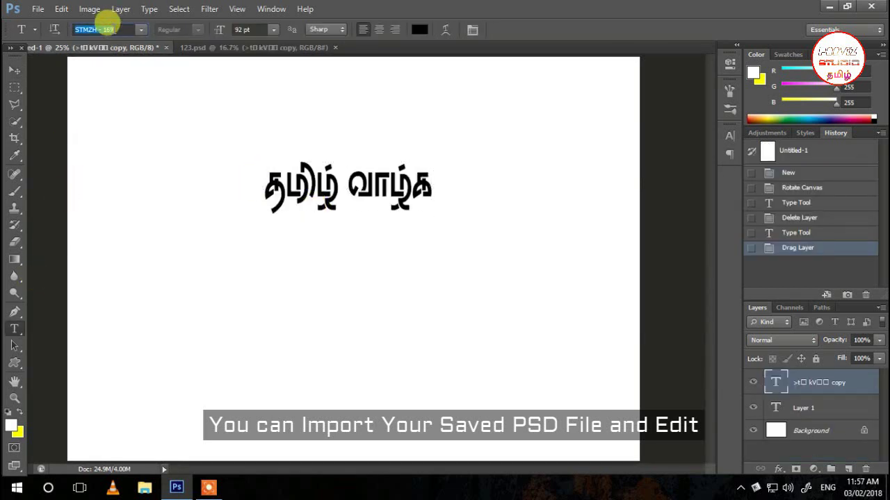
{"action": "key", "text": "Down"}
{"action": "key", "text": "Down"}
{"action": "key", "text": "Down"}
{"action": "key", "text": "Down"}
{"action": "key", "text": "Down"}
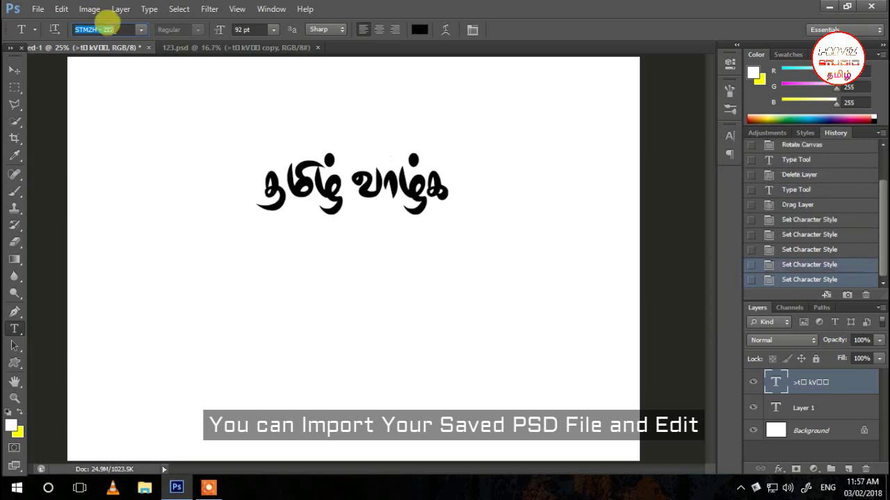
{"action": "key", "text": "Down"}
{"action": "key", "text": "Down"}
{"action": "key", "text": "Down"}
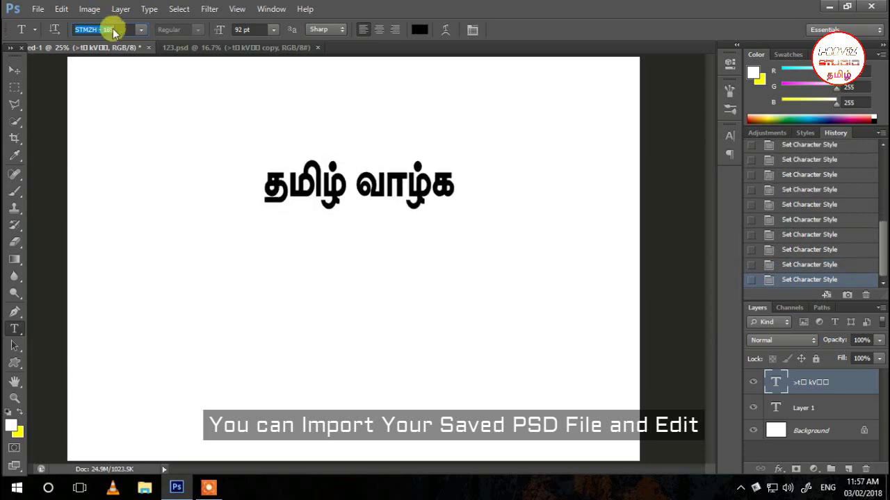
{"action": "key", "text": "Down"}
{"action": "key", "text": "Down"}
{"action": "key", "text": "Down"}
{"action": "key", "text": "Down"}
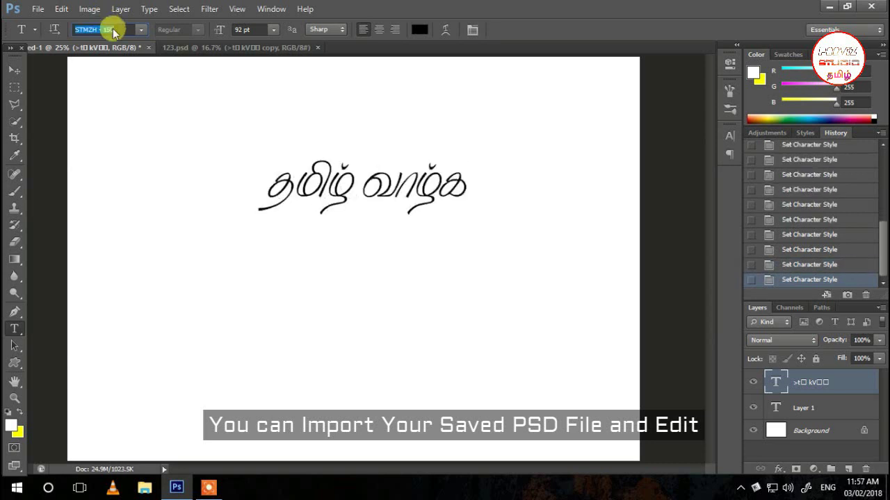
{"action": "key", "text": "Down"}
{"action": "key", "text": "Down"}
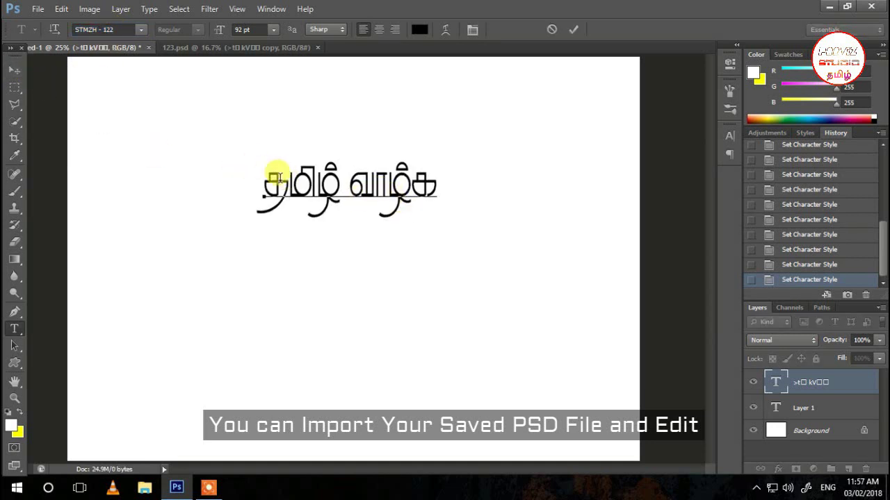
Enlarge the STMZH - 122 Tamil text with Free Transform and move it up and left.
{"action": "left_click", "coordinate": [283, 177]}
{"action": "left_click", "coordinate": [10, 73]}
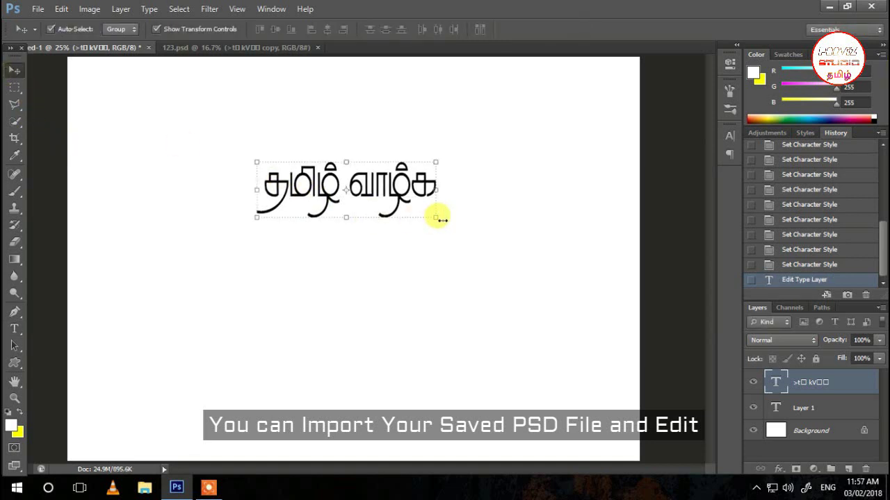
{"action": "key", "text": "ctrl+t"}
{"action": "mouse_move", "coordinate": [437, 221]}
{"action": "left_mouse_down"}
{"action": "mouse_move", "coordinate": [492, 232]}
{"action": "mouse_move", "coordinate": [456, 235]}
{"action": "left_mouse_up"}
{"action": "key", "text": "Return"}
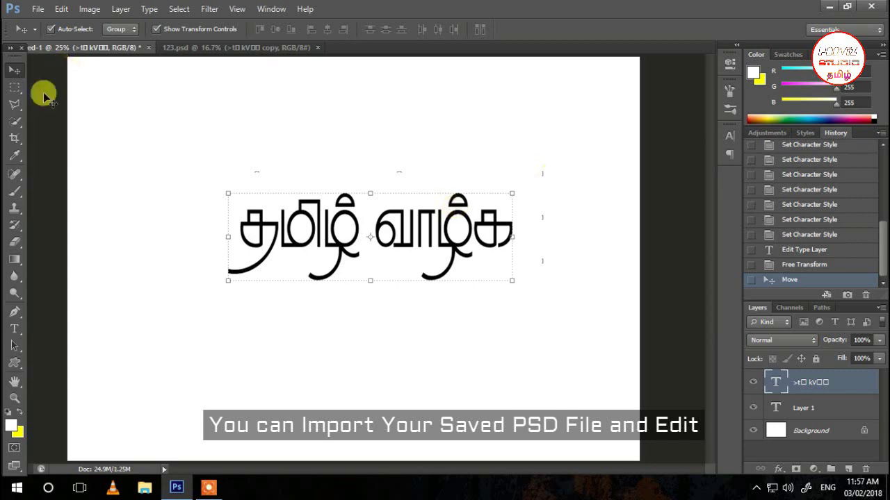
{"action": "left_click_drag", "start_coordinate": [273, 231], "coordinate": [234, 155]}
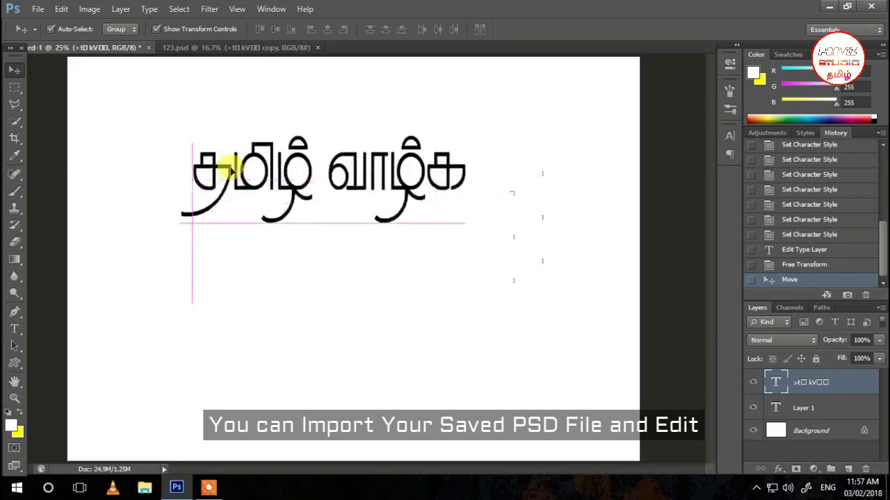
Bring another Tamil text layer from 123.psd, enlarge it, shift it down-left, and return to 123.psd.
{"action": "left_click", "coordinate": [209, 48]}
{"action": "mouse_move", "coordinate": [487, 151]}
{"action": "left_mouse_down"}
{"action": "mouse_move", "coordinate": [142, 53]}
{"action": "mouse_move", "coordinate": [368, 281]}
{"action": "left_mouse_up"}
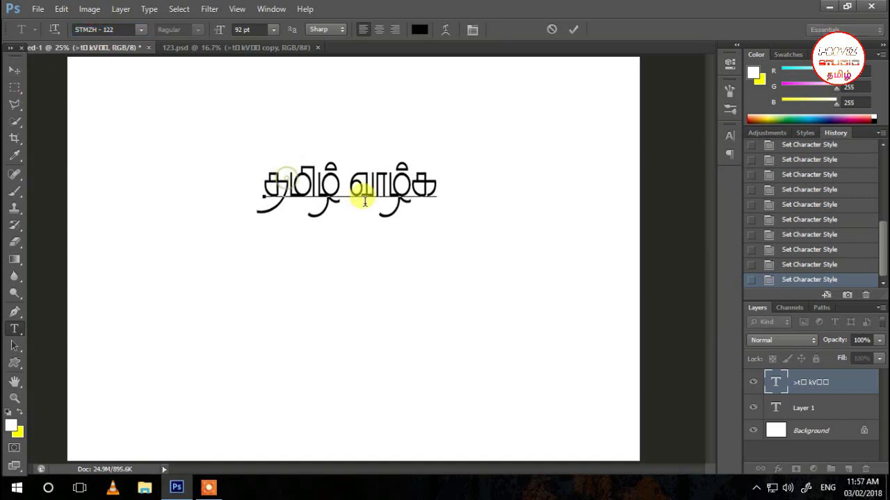
{"action": "left_click", "coordinate": [13, 70]}
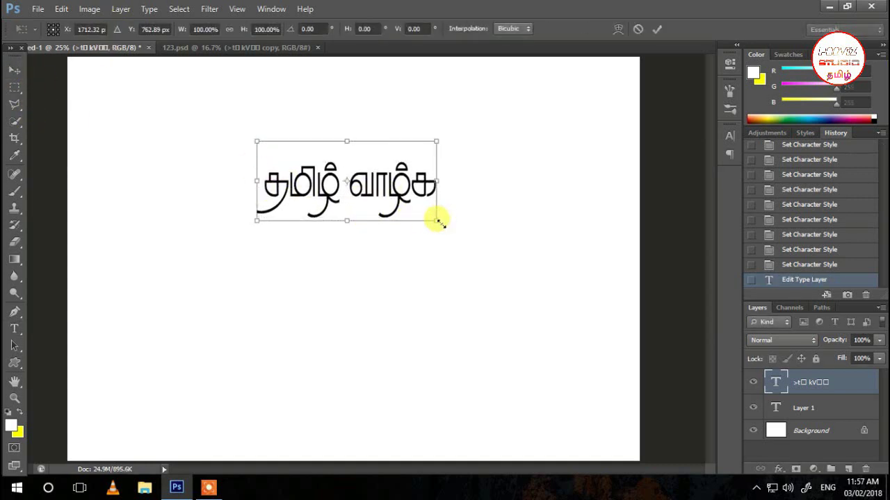
{"action": "left_click_drag", "start_coordinate": [435, 217], "coordinate": [541, 261]}
{"action": "double_click", "coordinate": [484, 216]}
{"action": "left_click_drag", "start_coordinate": [485, 217], "coordinate": [457, 235]}
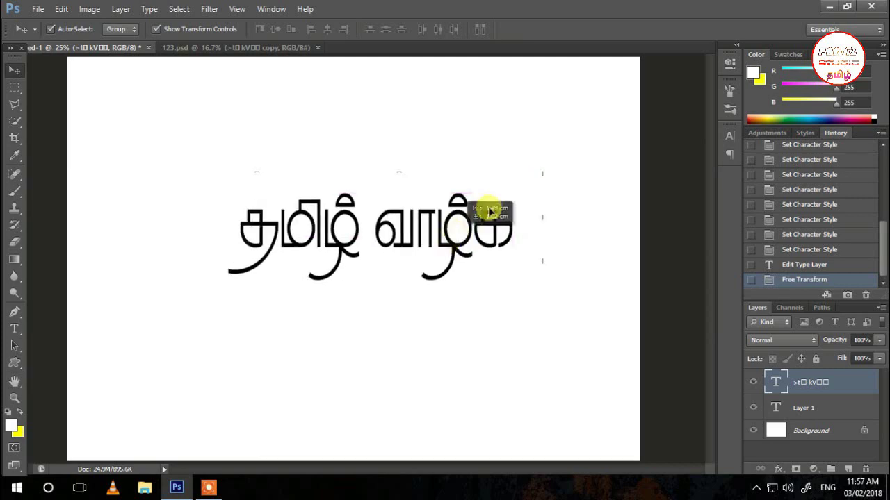
{"action": "left_click_drag", "start_coordinate": [273, 231], "coordinate": [405, 150]}
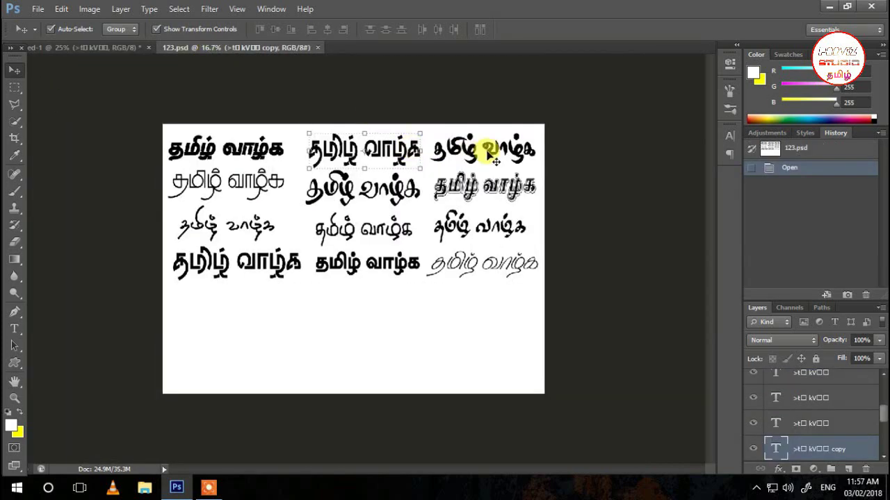
Drop a bold தமிழ் வாழ்க copy from 123.psd below the large Tamil text on Untitled-1.
{"action": "left_click", "coordinate": [136, 47]}
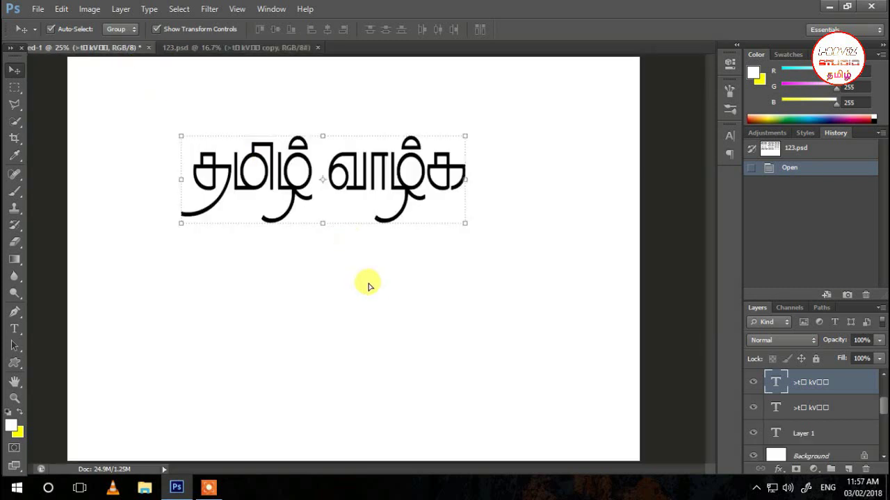
{"action": "left_click_drag", "start_coordinate": [369, 285], "coordinate": [364, 278]}
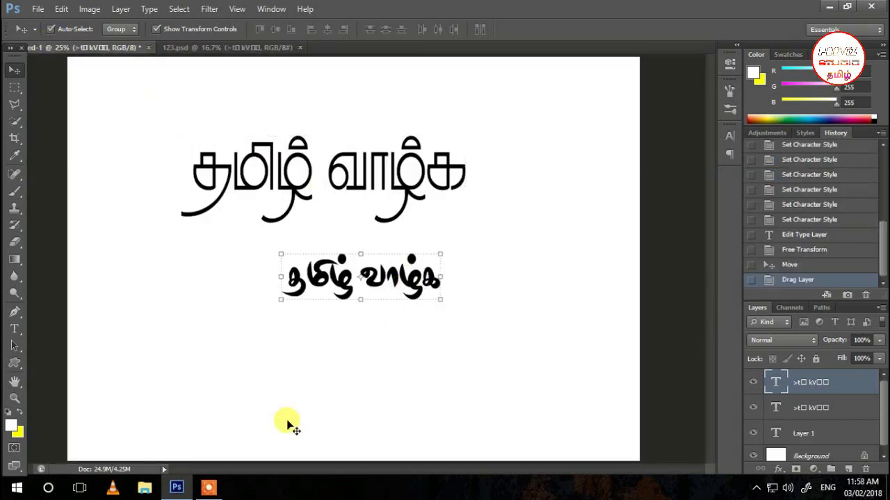